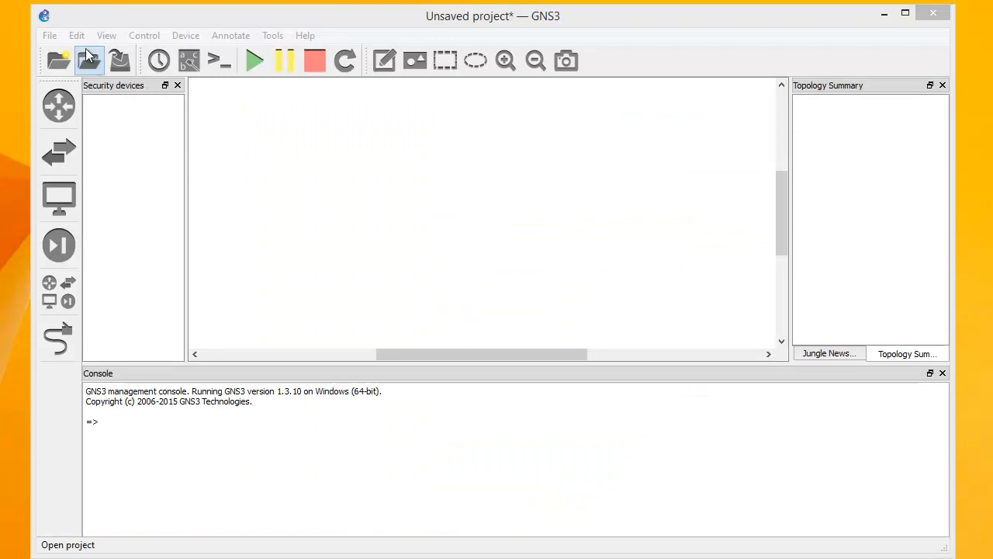
# Start a new ASA 8.4(2) QEMU VM template named ASA with 1024 MB RAM
pyautogui.click(77, 36)
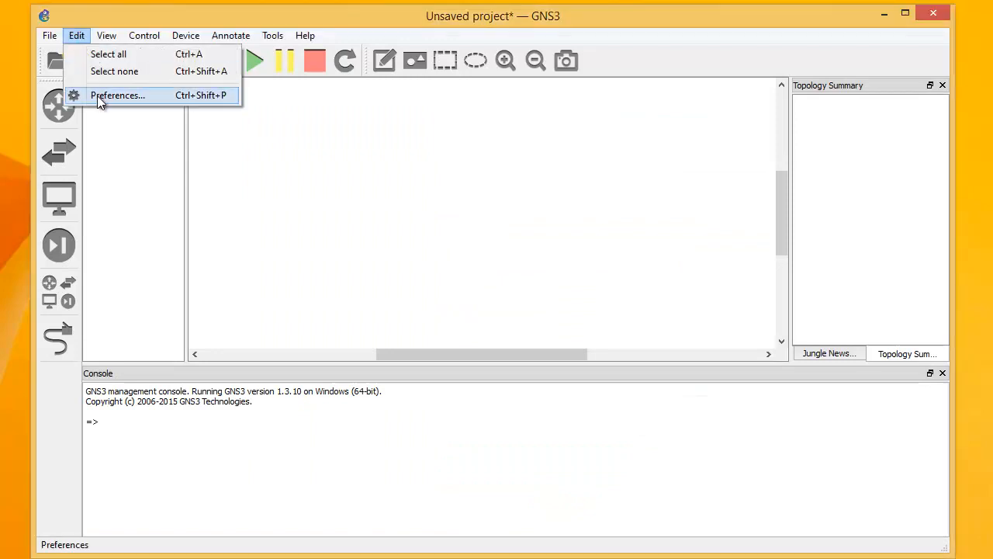
pyautogui.click(100, 95)
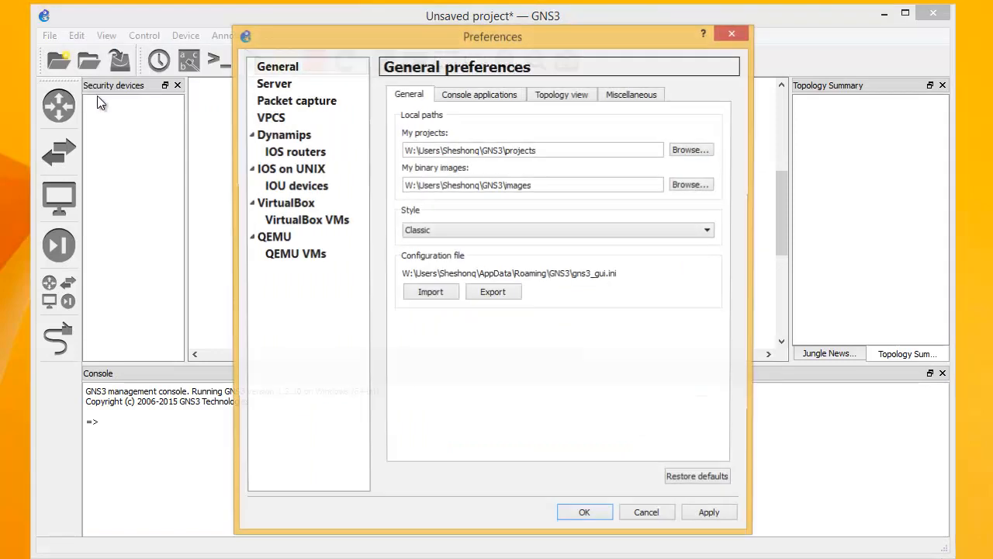
pyautogui.click(282, 256)
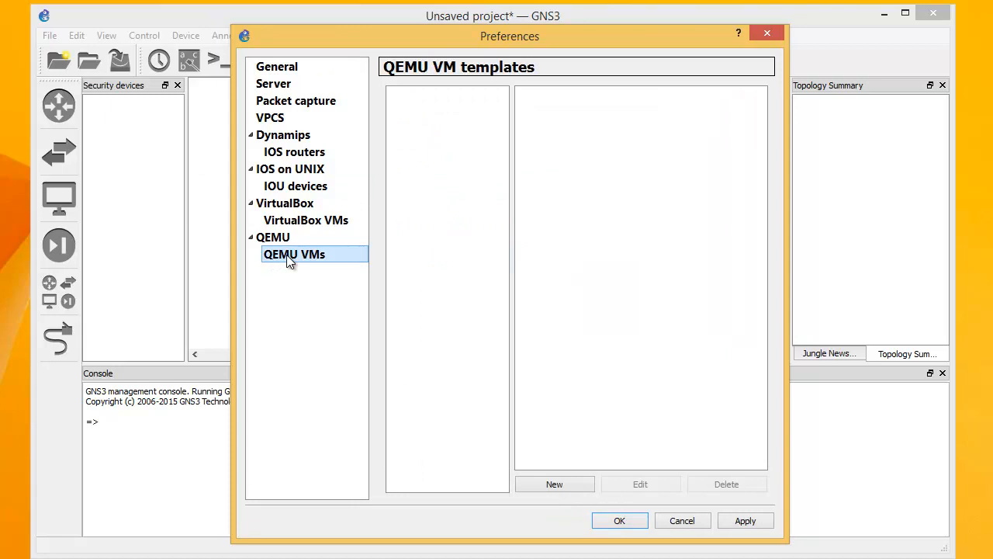
pyautogui.click(541, 485)
pyautogui.click(427, 219)
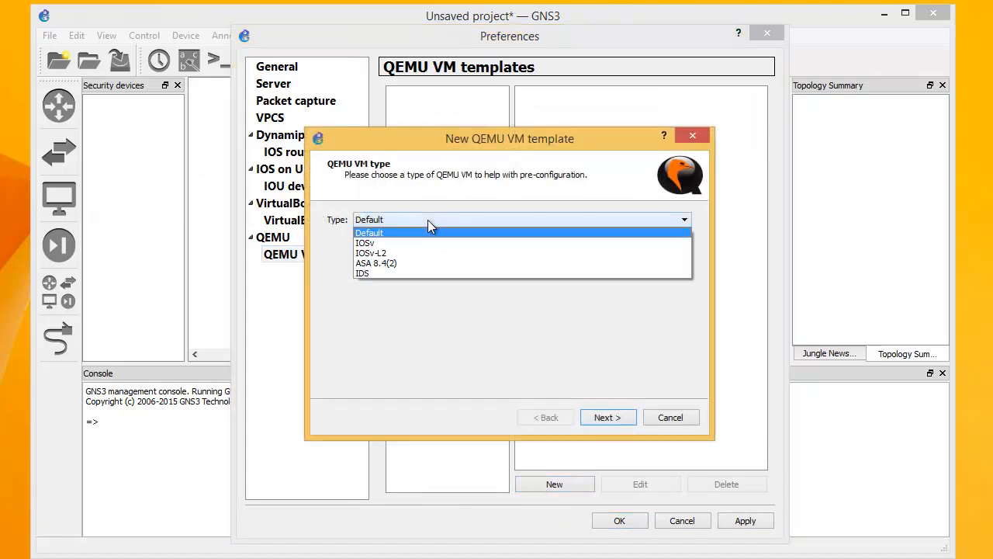
pyautogui.click(408, 262)
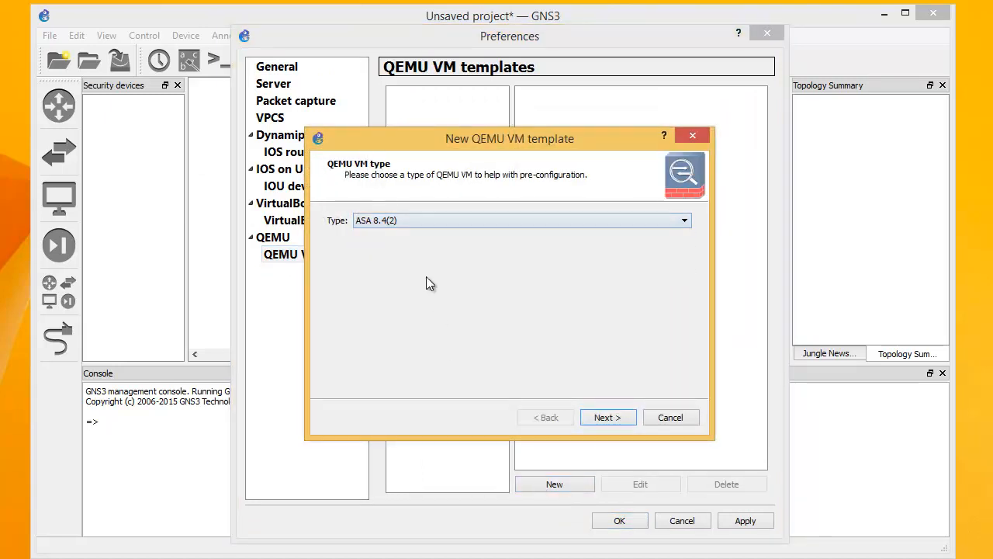
pyautogui.click(602, 421)
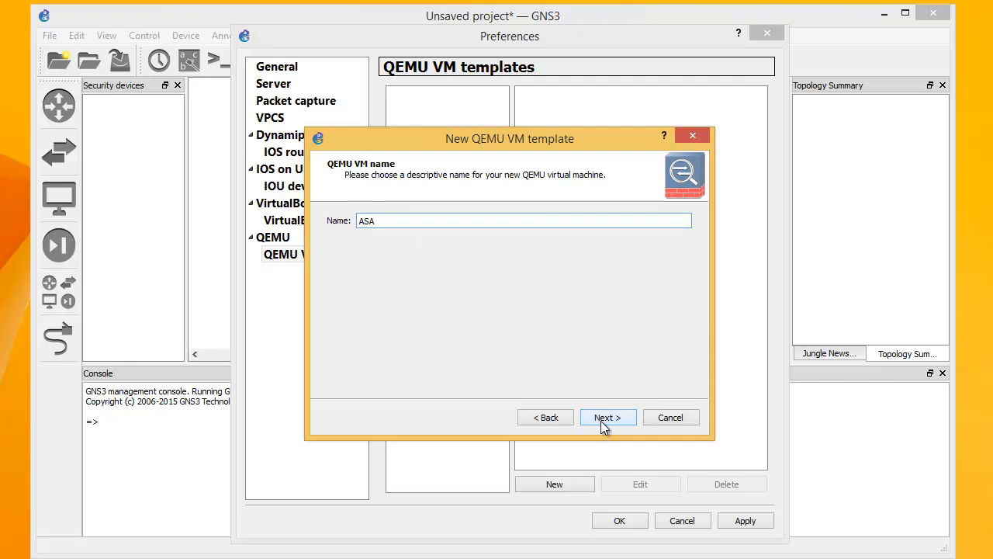
pyautogui.click(601, 421)
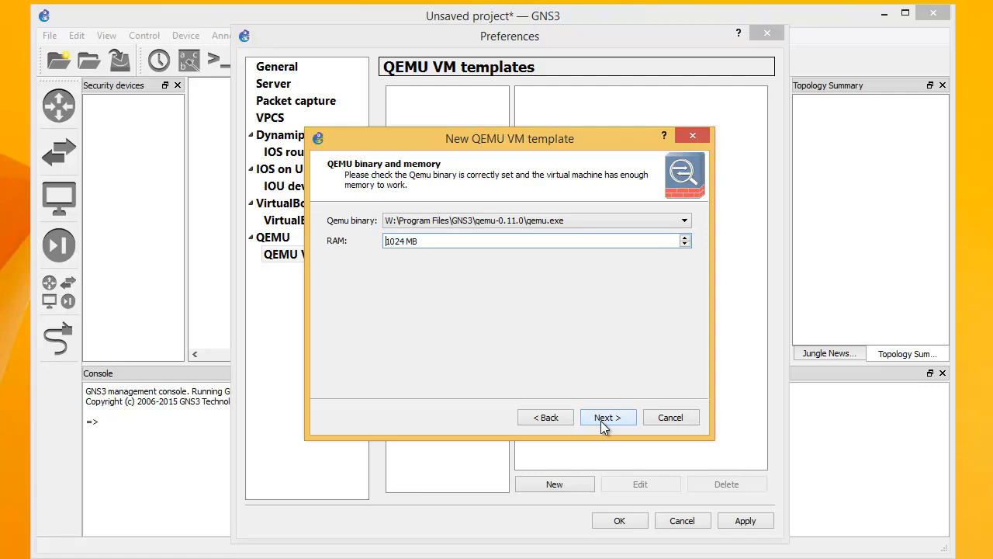
pyautogui.click(603, 420)
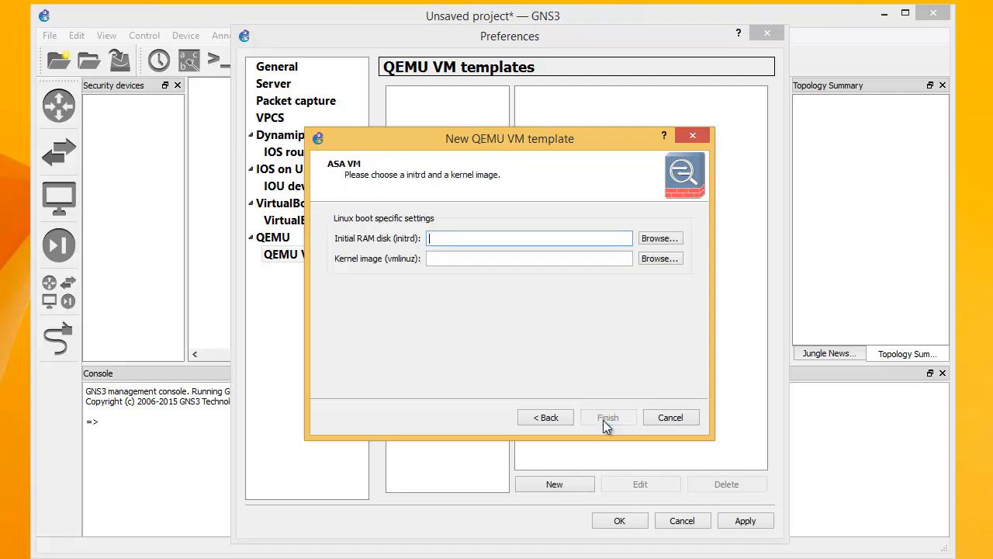
# Load the asdm webvpn initrd from the Cisco ASA folder on W: and copy it to the images directory
pyautogui.click(648, 238)
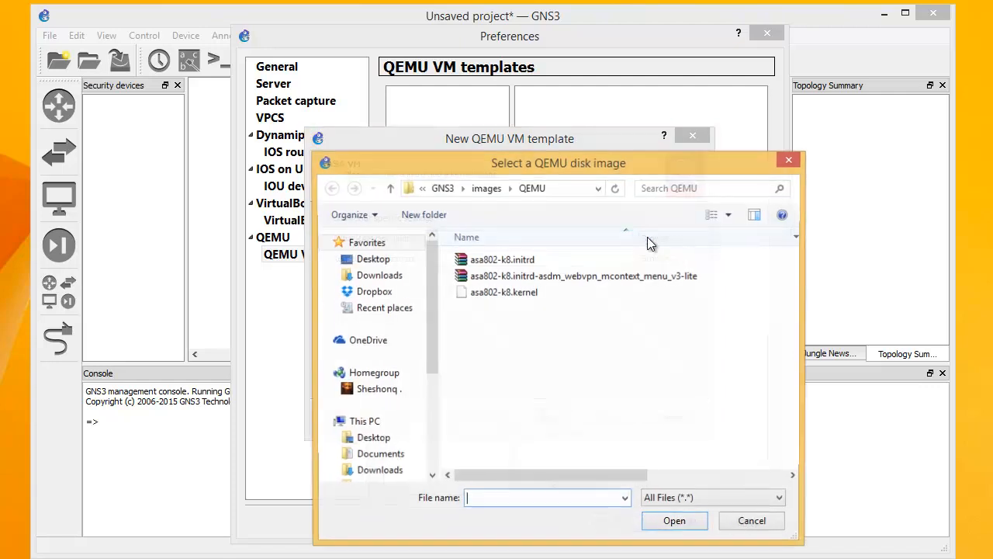
pyautogui.moveTo(431, 357); pyautogui.dragTo(430, 471)
pyautogui.click(389, 416)
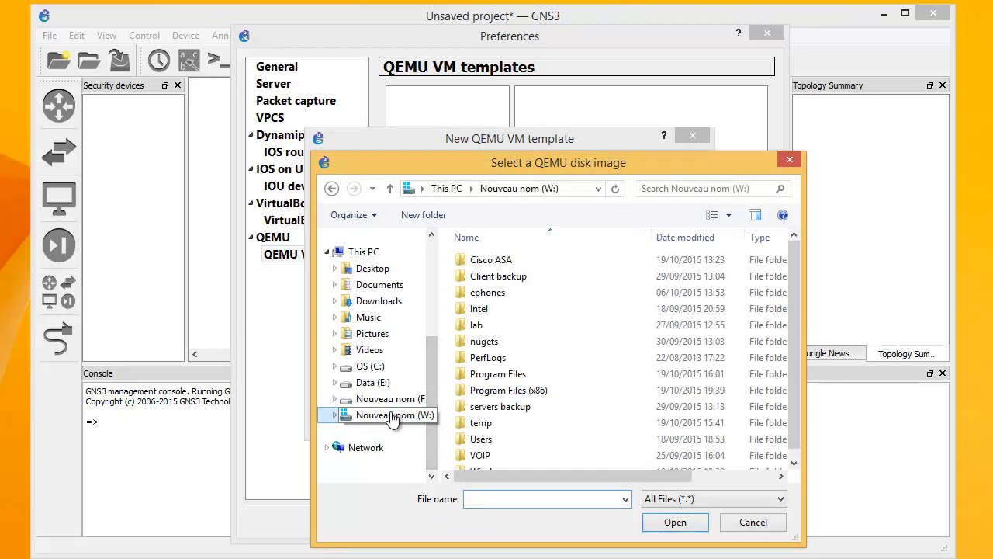
pyautogui.doubleClick(511, 263)
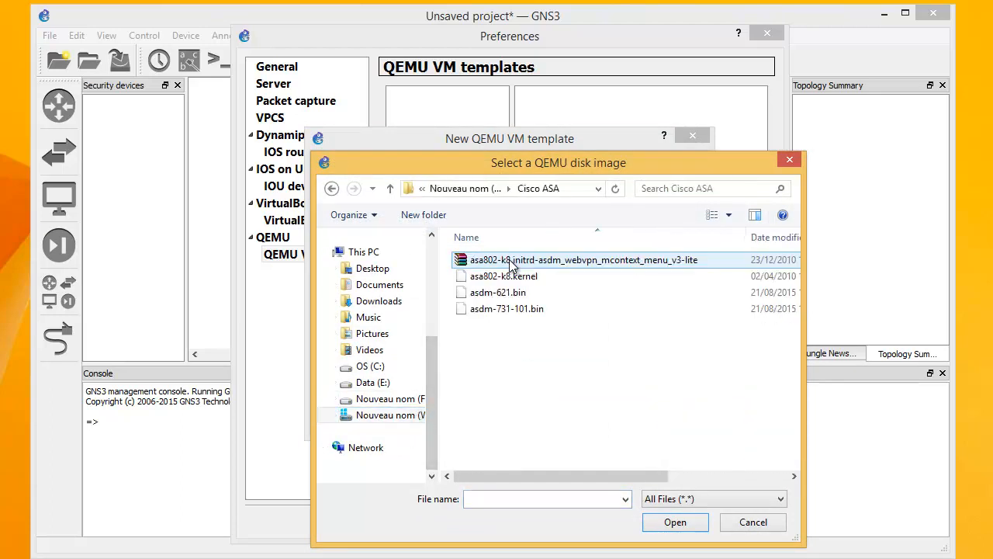
pyautogui.click(509, 264)
pyautogui.doubleClick(509, 262)
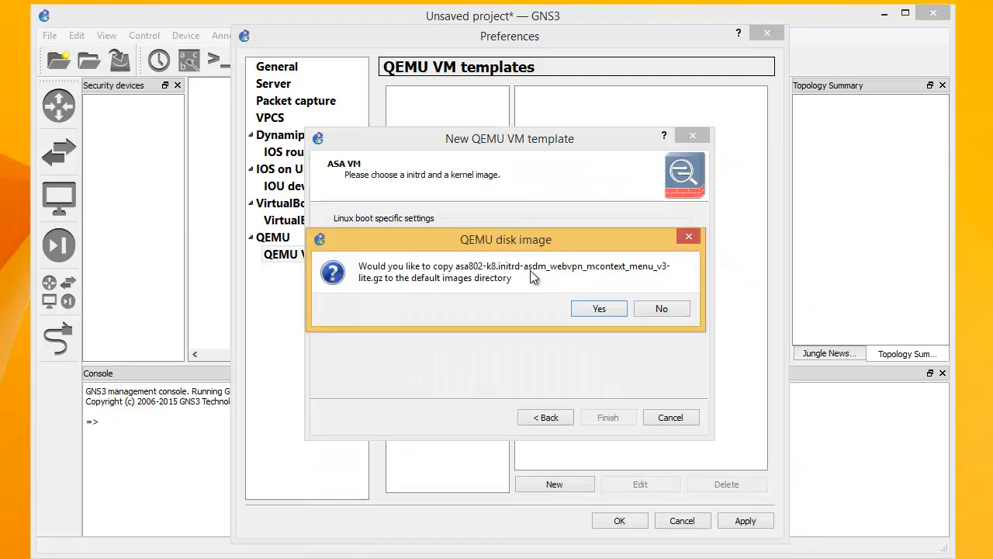
pyautogui.click(589, 309)
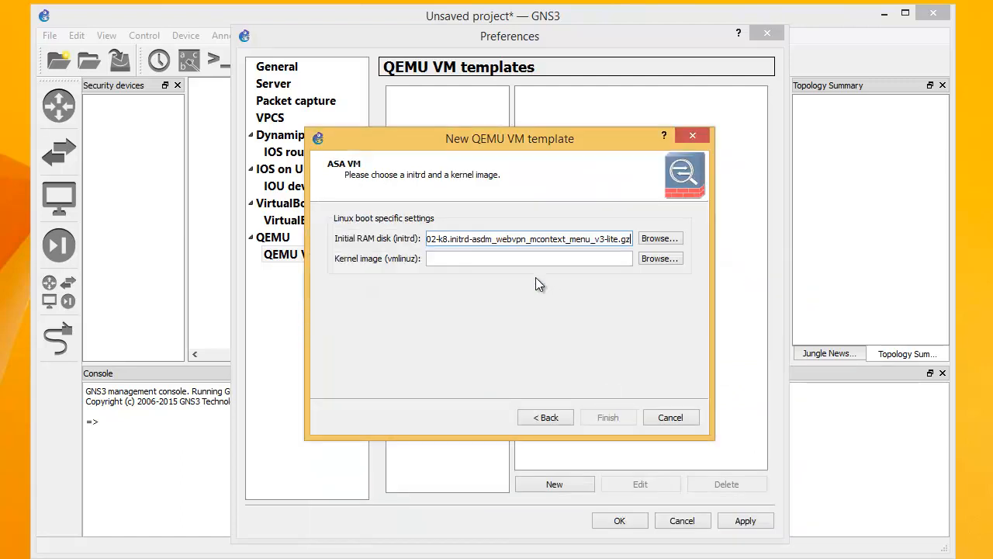
# Set asa802-k8.kernel as the kernel image, copy it to the images directory, and finish the template
pyautogui.click(658, 258)
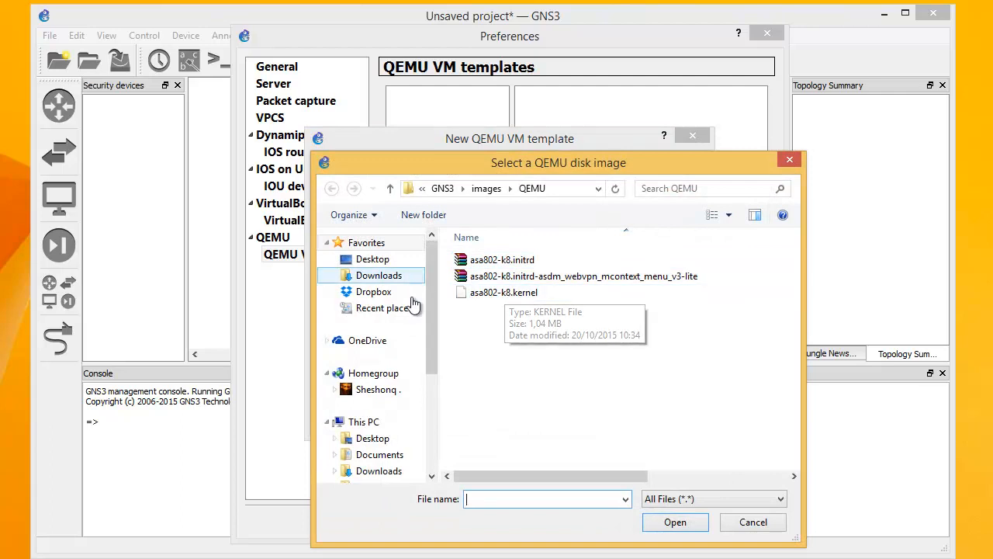
pyautogui.scroll(-5, 423, 380)
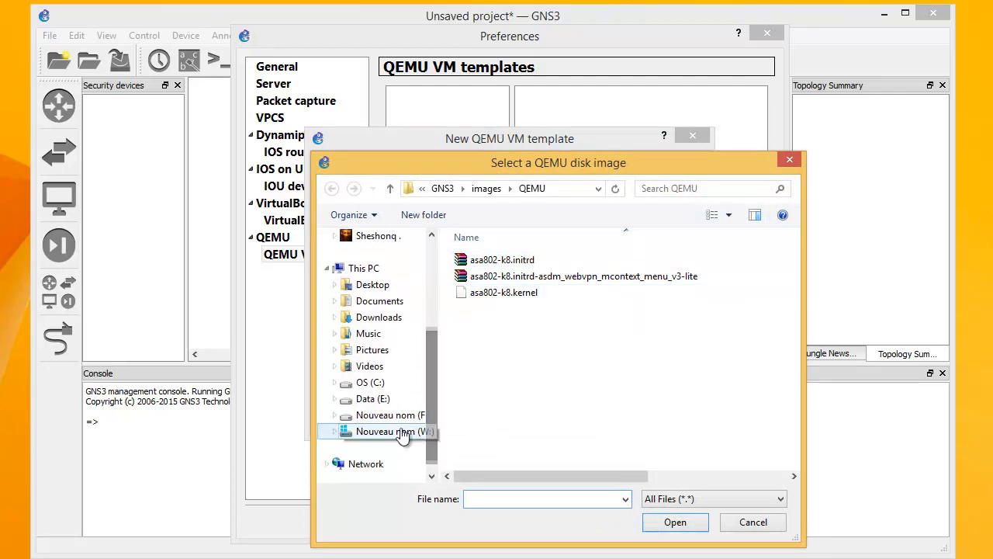
pyautogui.click(396, 432)
pyautogui.doubleClick(485, 260)
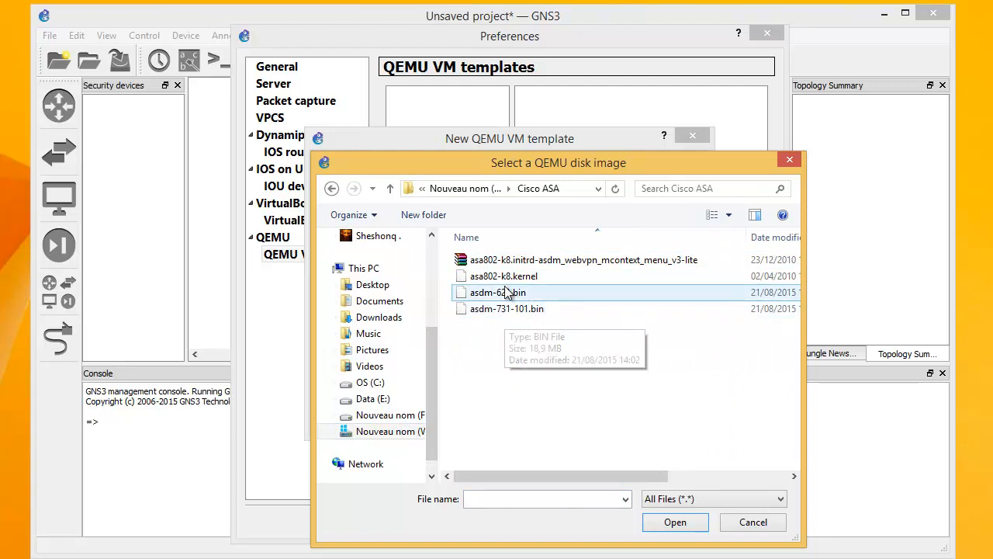
pyautogui.doubleClick(497, 278)
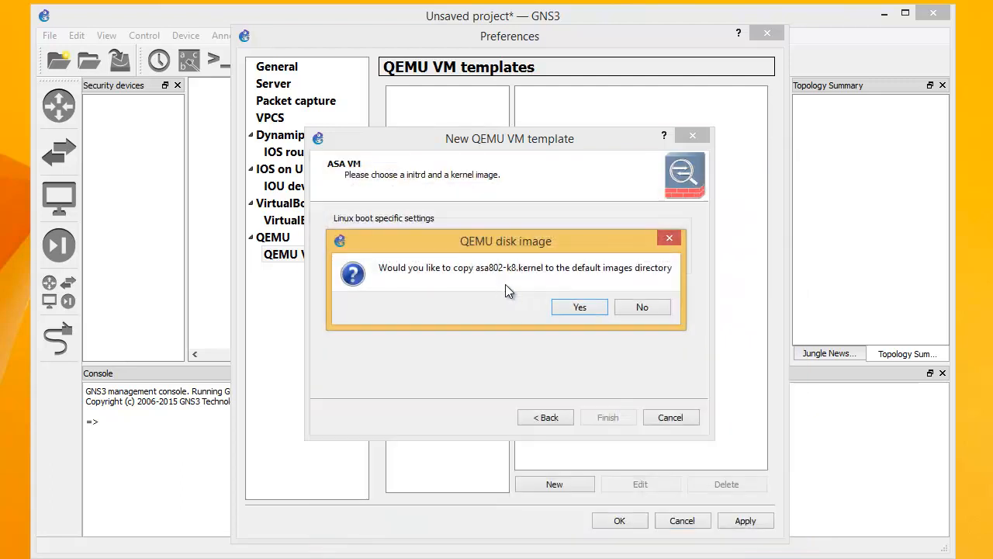
pyautogui.click(564, 307)
pyautogui.click(599, 416)
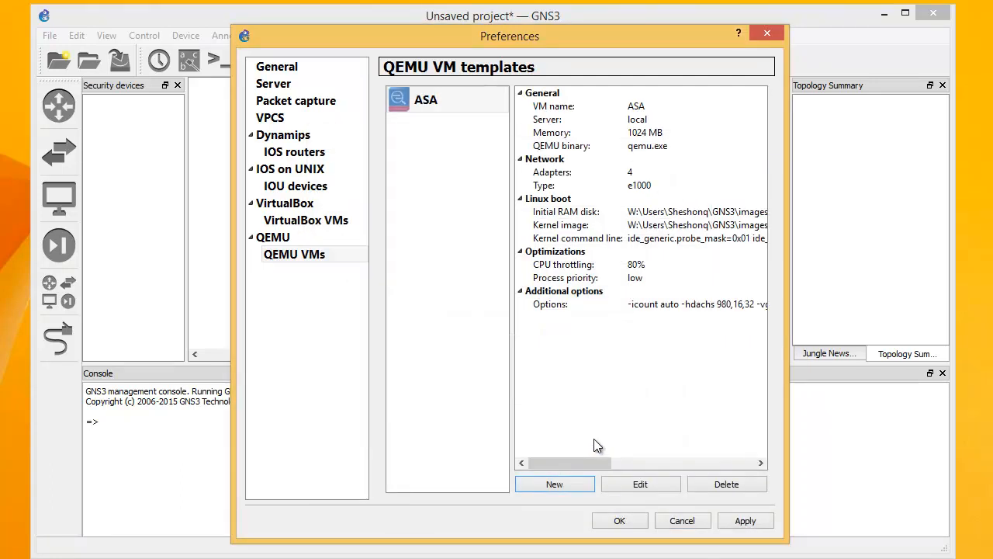
pyautogui.click(646, 485)
pyautogui.click(432, 171)
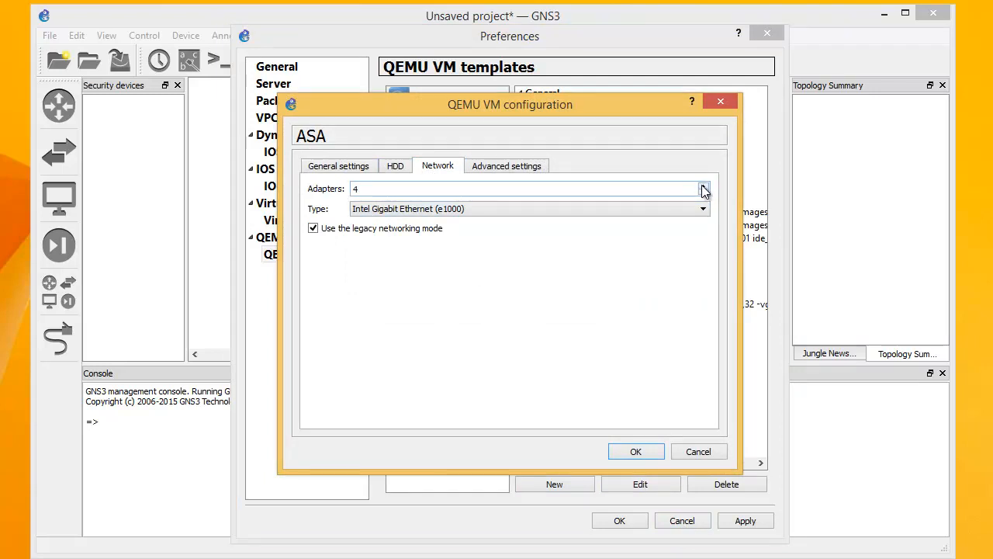
pyautogui.click(704, 210)
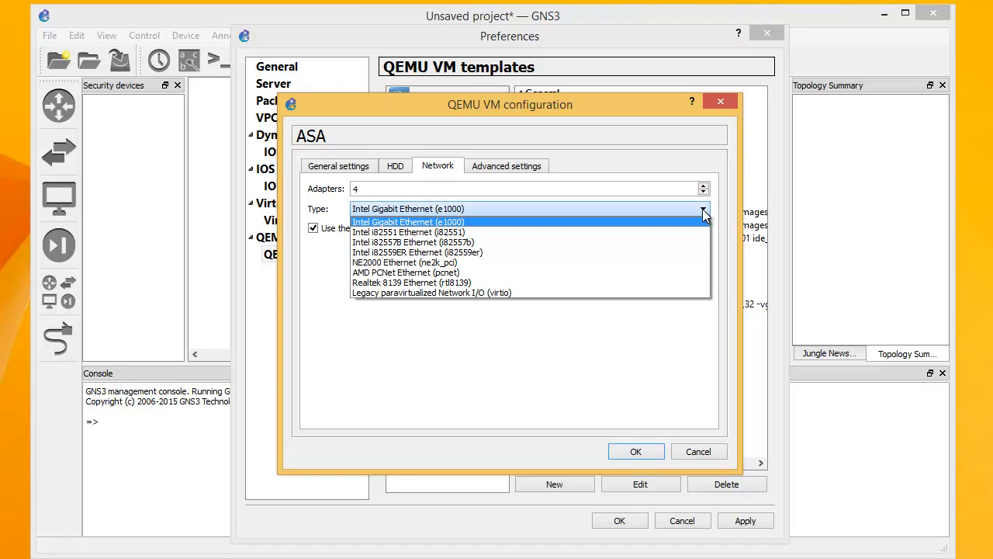
pyautogui.click(704, 209)
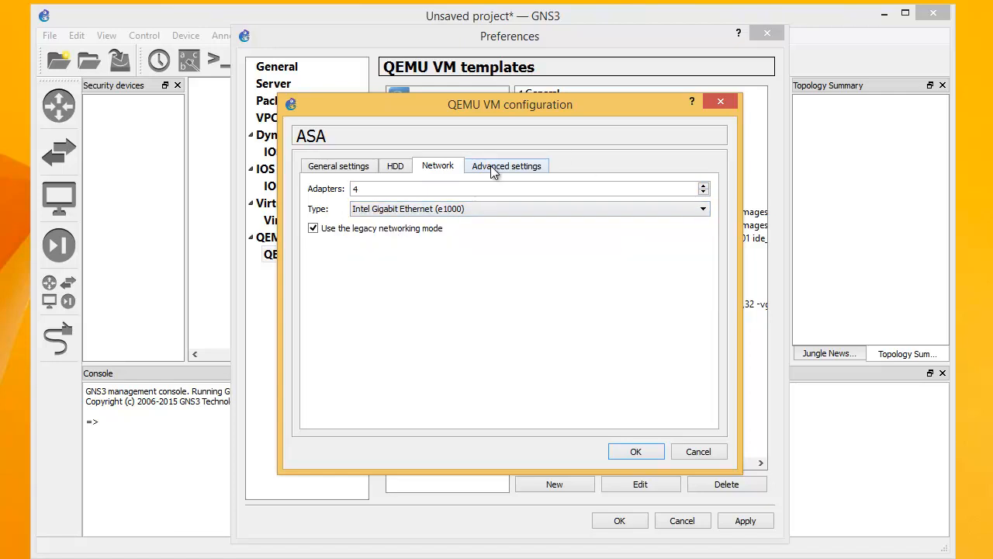
pyautogui.click(395, 172)
pyautogui.click(393, 190)
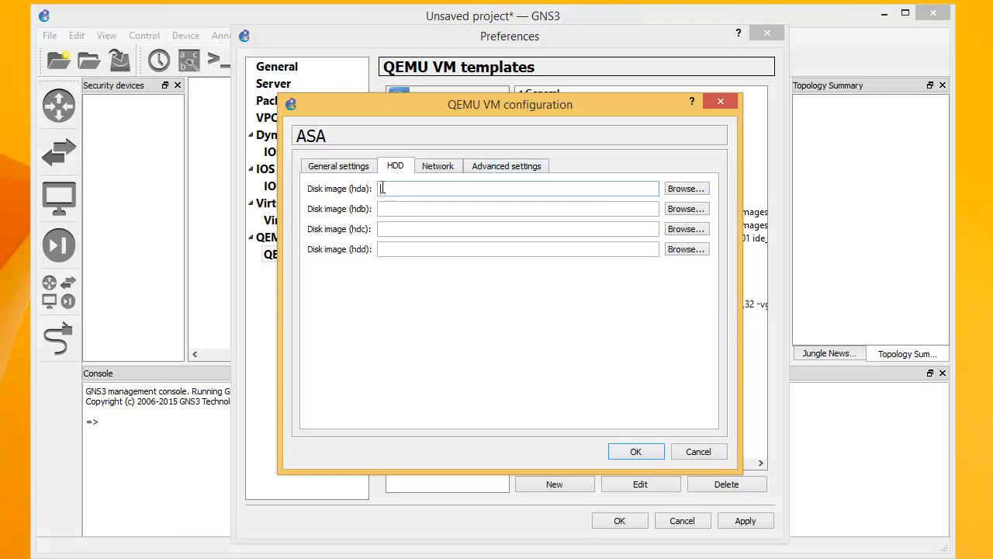
pyautogui.click(491, 169)
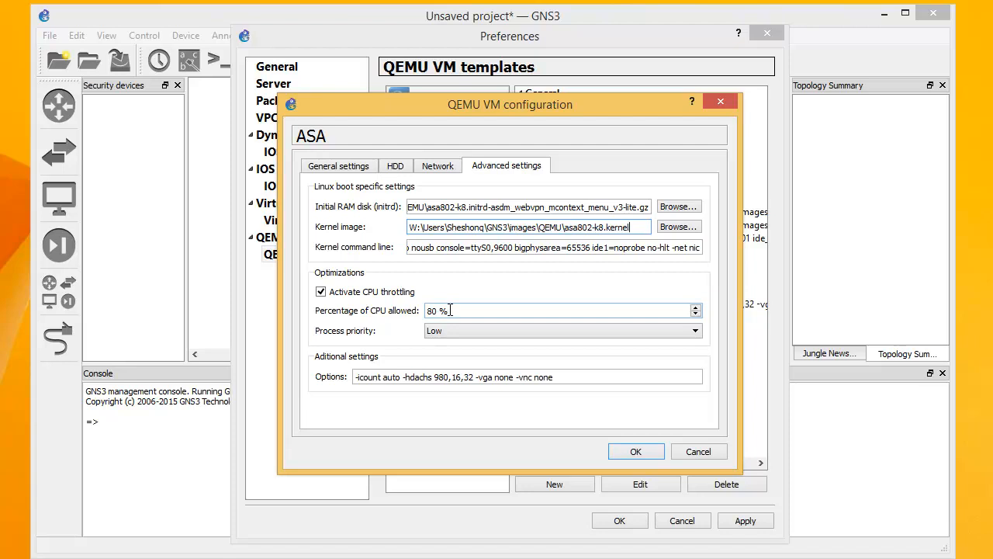
pyautogui.click(634, 451)
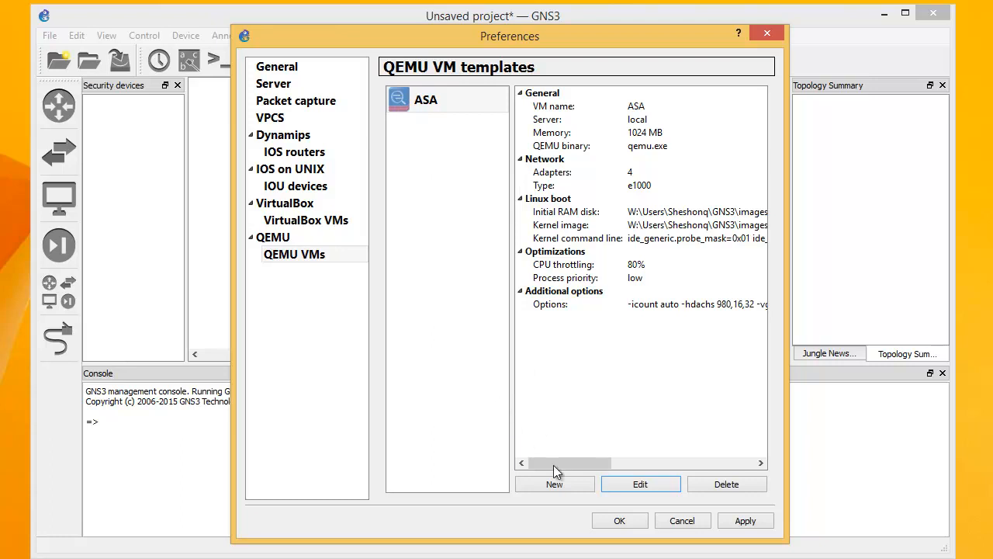
# Apply the QEMU preferences and place an ASA device on the canvas as ASA-1
pyautogui.click(744, 521)
pyautogui.click(632, 521)
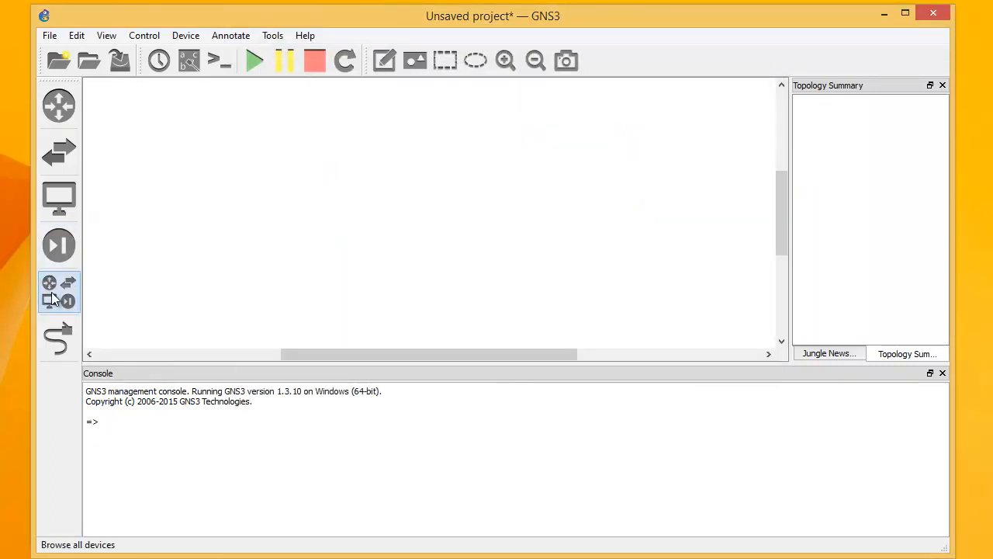
pyautogui.click(64, 302)
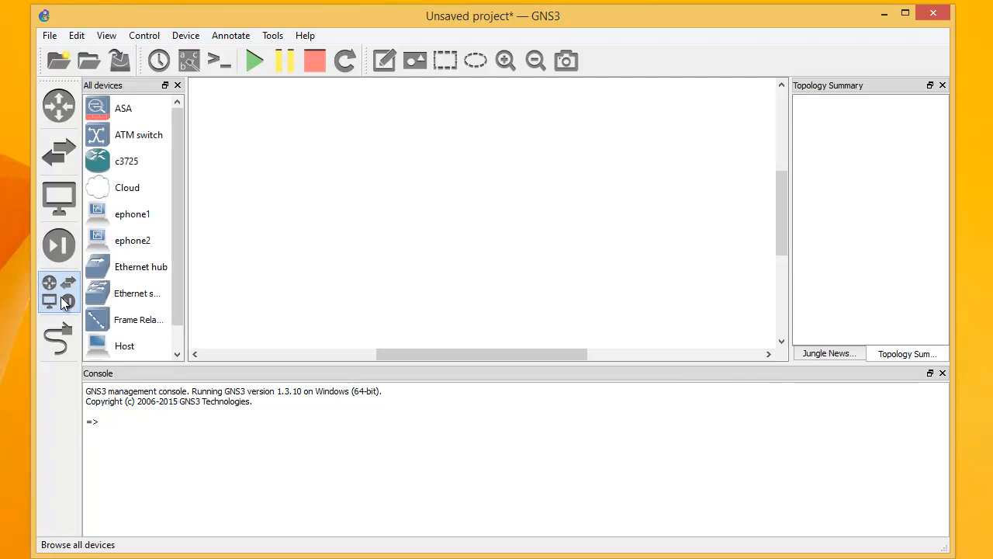
pyautogui.moveTo(97, 111); pyautogui.dragTo(377, 250)
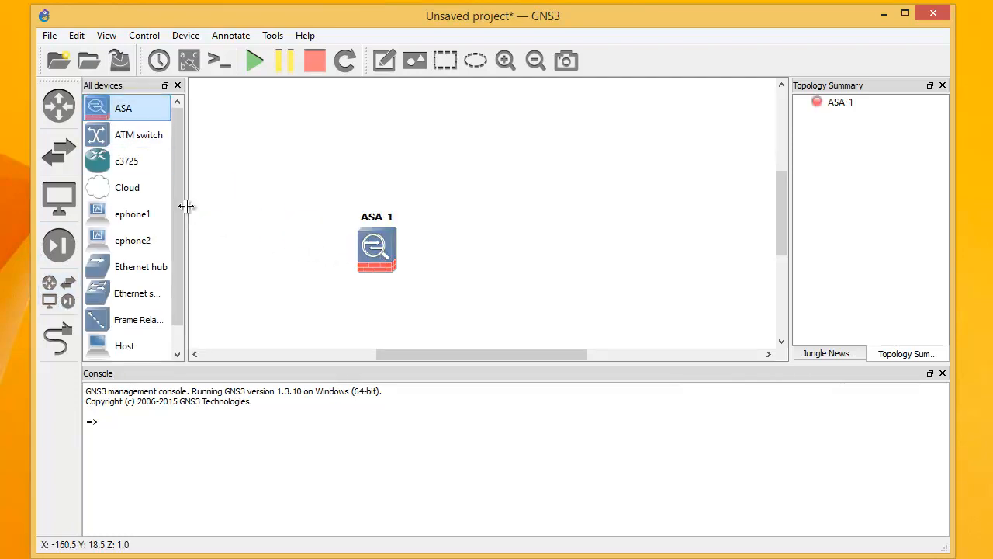
pyautogui.click(177, 85)
pyautogui.moveTo(326, 245); pyautogui.dragTo(268, 227)
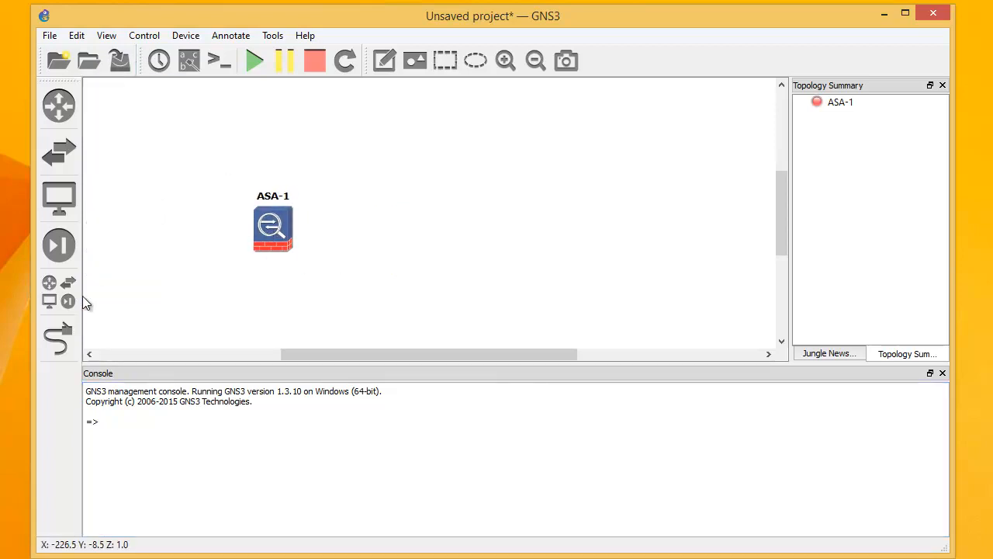
# Add a Cloud node beside ASA-1 and nudge it slightly lower
pyautogui.click(52, 300)
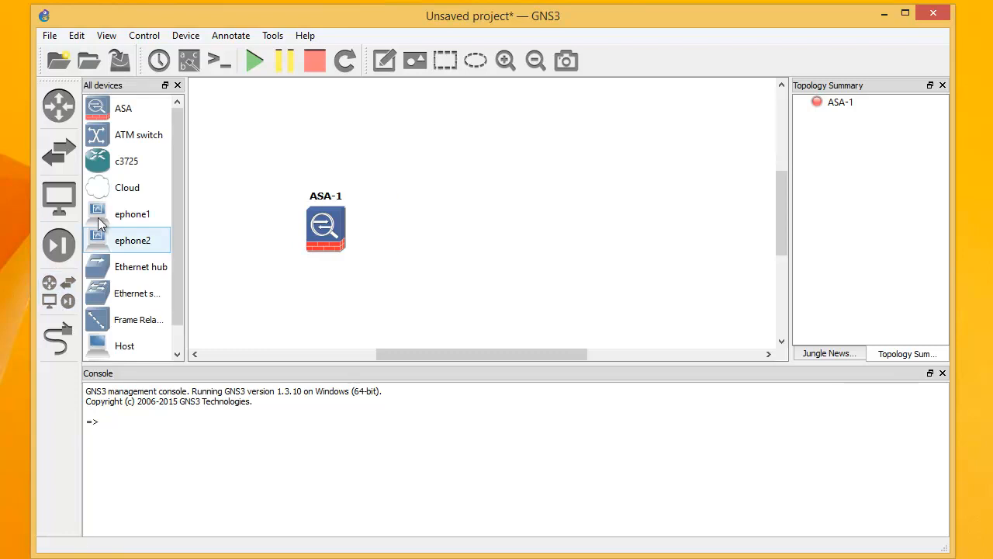
pyautogui.moveTo(111, 189); pyautogui.dragTo(439, 190)
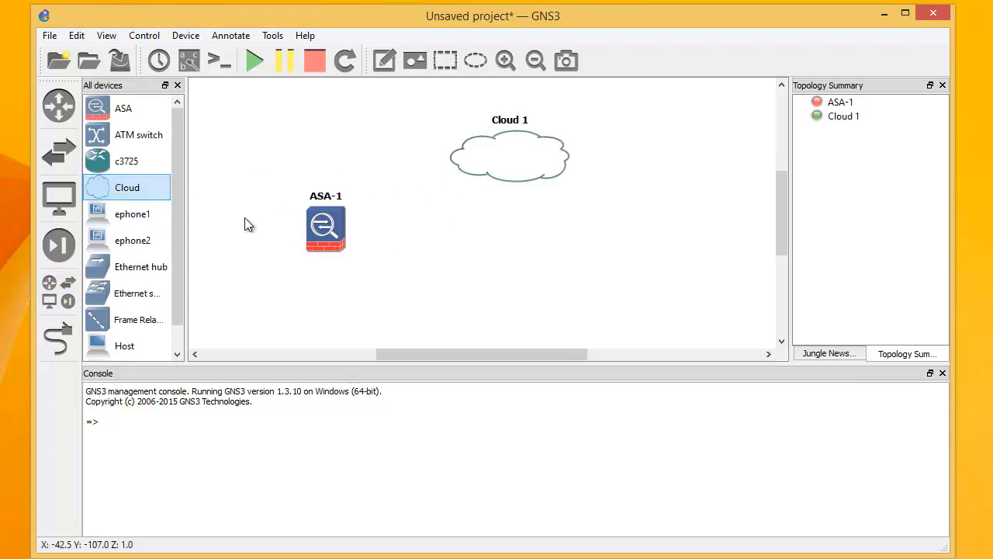
pyautogui.moveTo(521, 178); pyautogui.dragTo(517, 206)
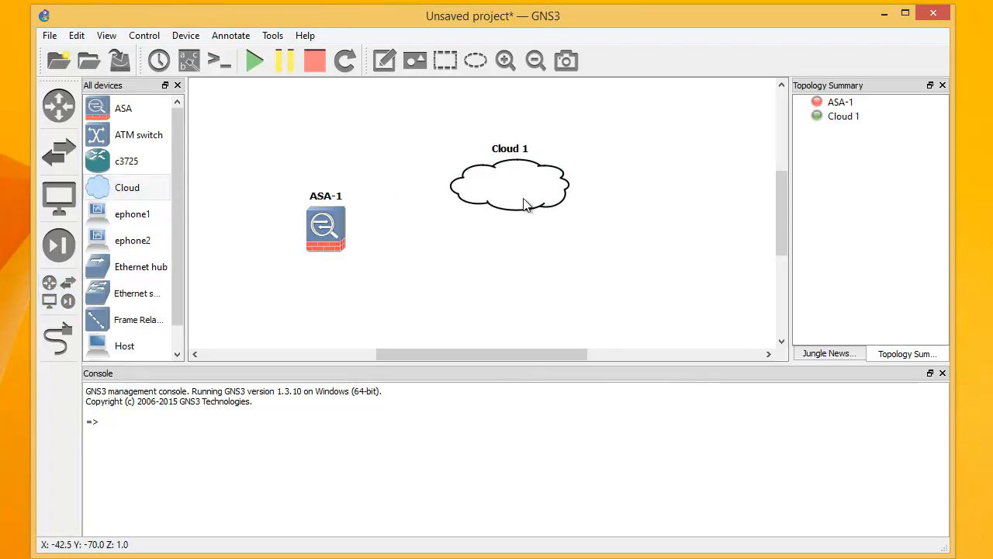
# Add a Generic Ethernet NIO on the GNS3 adapter to Cloud 1, then enter ncpa.cpl in Command Prompt
pyautogui.rightClick(500, 184)
pyautogui.click(530, 194)
pyautogui.click(297, 144)
pyautogui.click(548, 210)
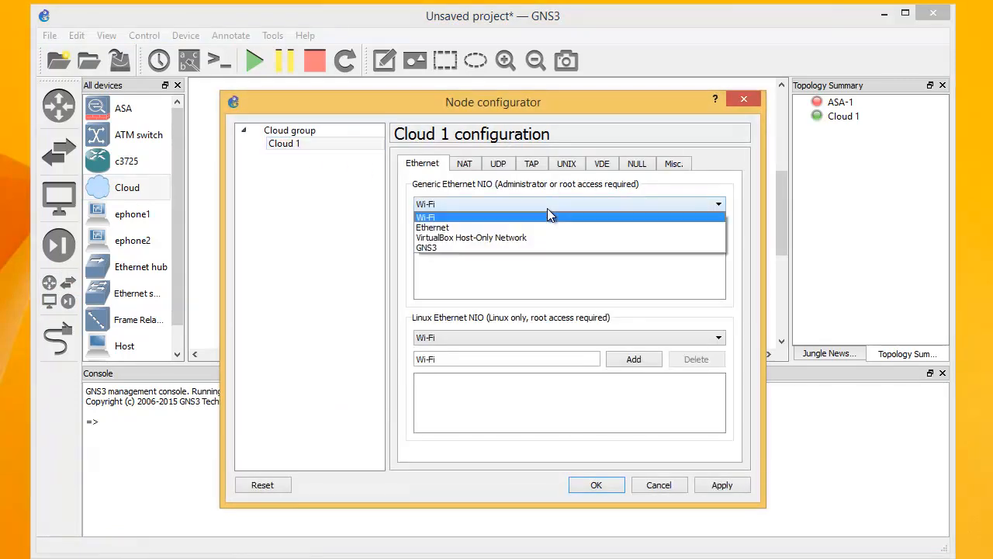
pyautogui.click(437, 249)
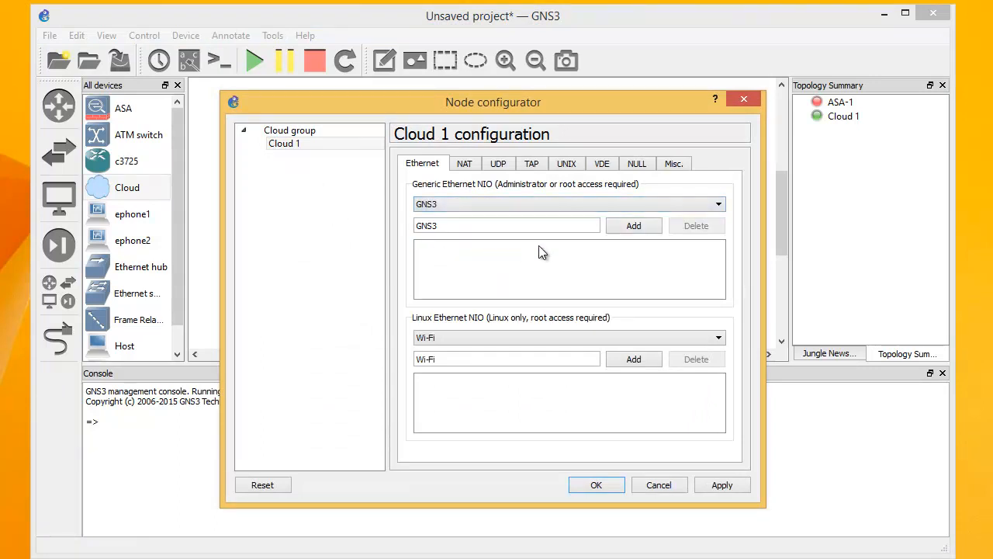
pyautogui.click(633, 227)
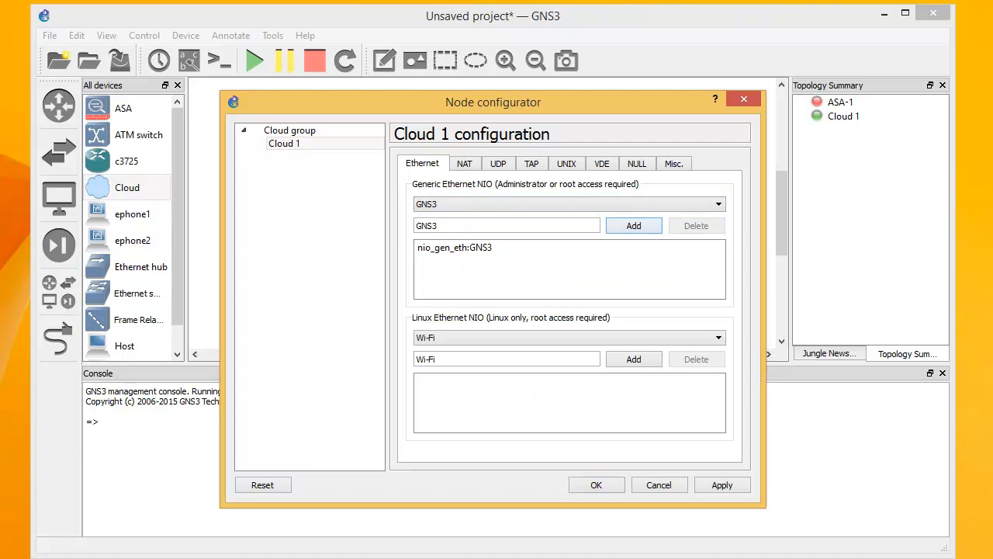
pyautogui.click(288, 558)
pyautogui.write('ncpa.cpl')
# Check the GNS3 adapter's IPv4 settings: static 192.168.0.254, mask 255.255.255.0
pyautogui.press('Return')
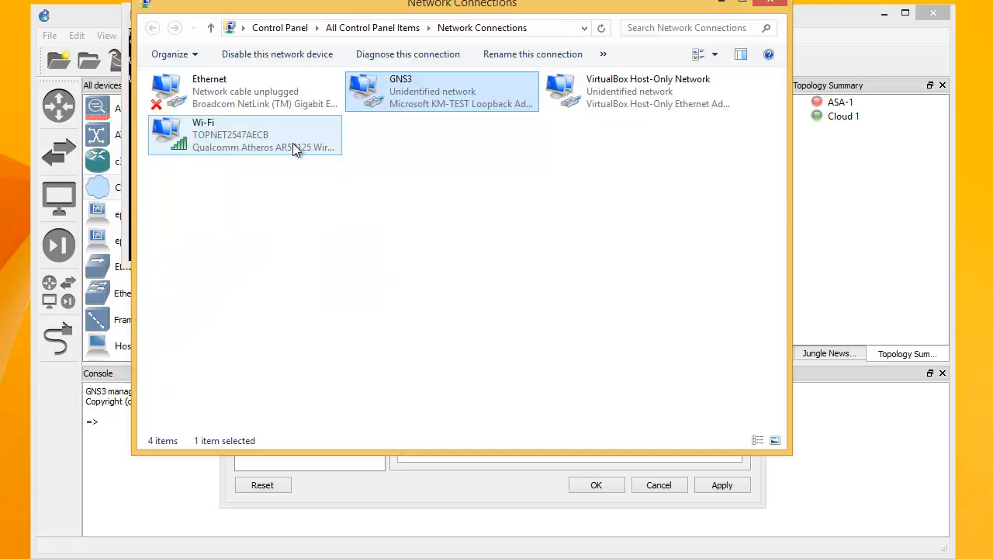
pyautogui.doubleClick(386, 88)
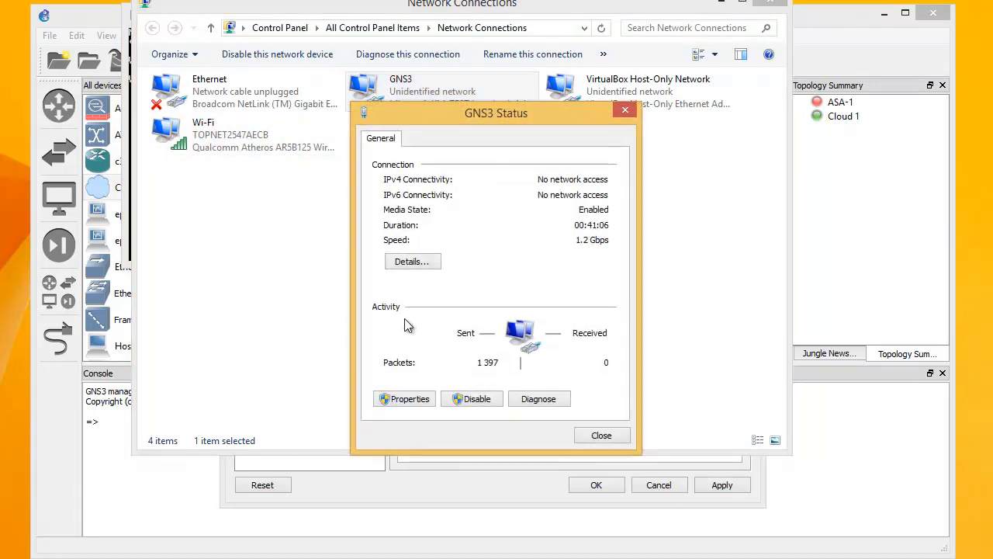
pyautogui.click(398, 399)
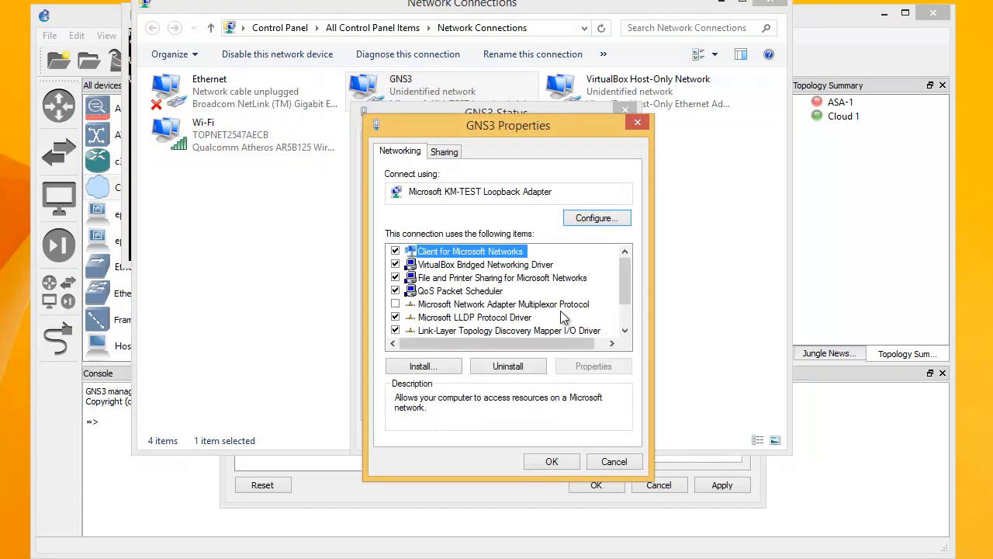
pyautogui.moveTo(625, 287); pyautogui.dragTo(626, 320)
pyautogui.doubleClick(503, 331)
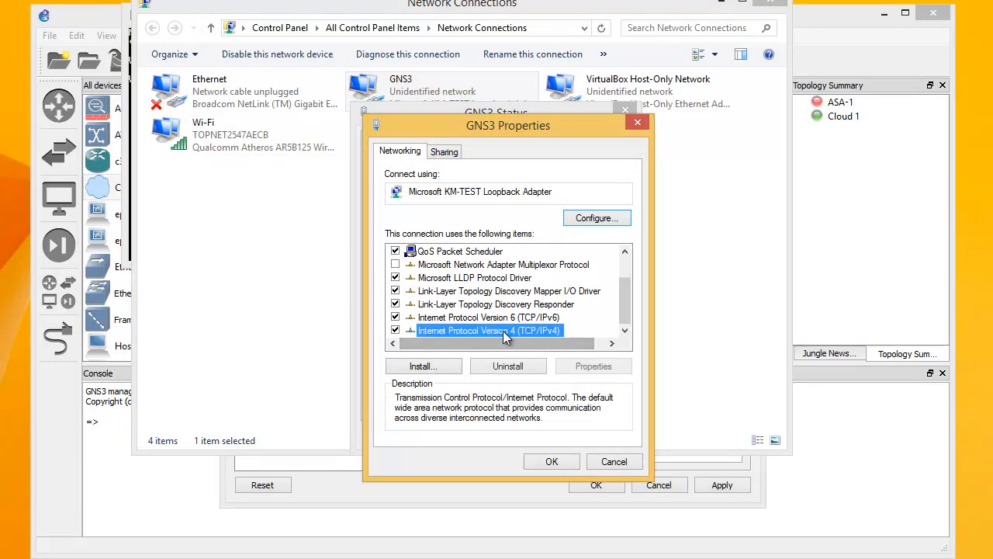
pyautogui.doubleClick(596, 314)
pyautogui.doubleClick(617, 314)
pyautogui.doubleClick(637, 314)
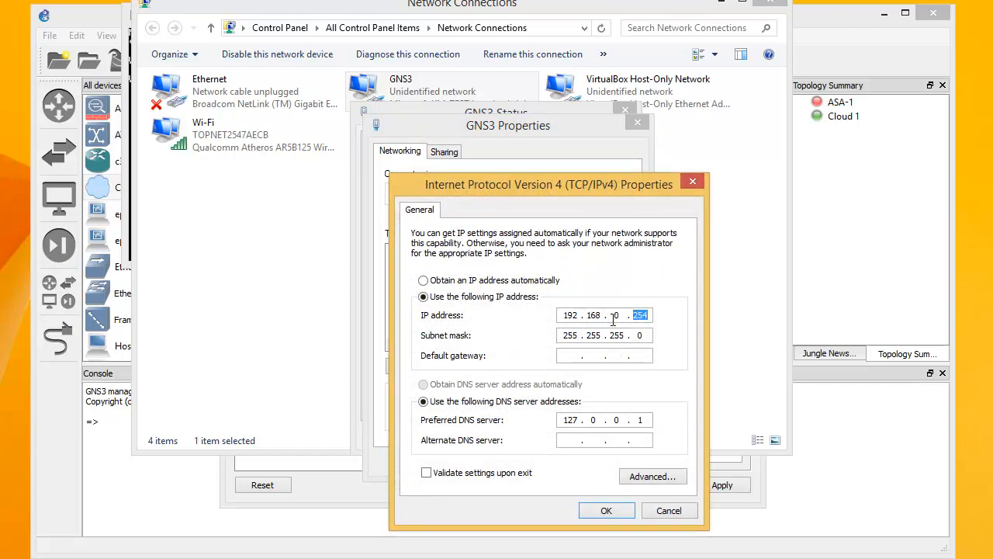
# Confirm the adapter dialogs and close Network Connections
pyautogui.click(606, 510)
pyautogui.click(571, 459)
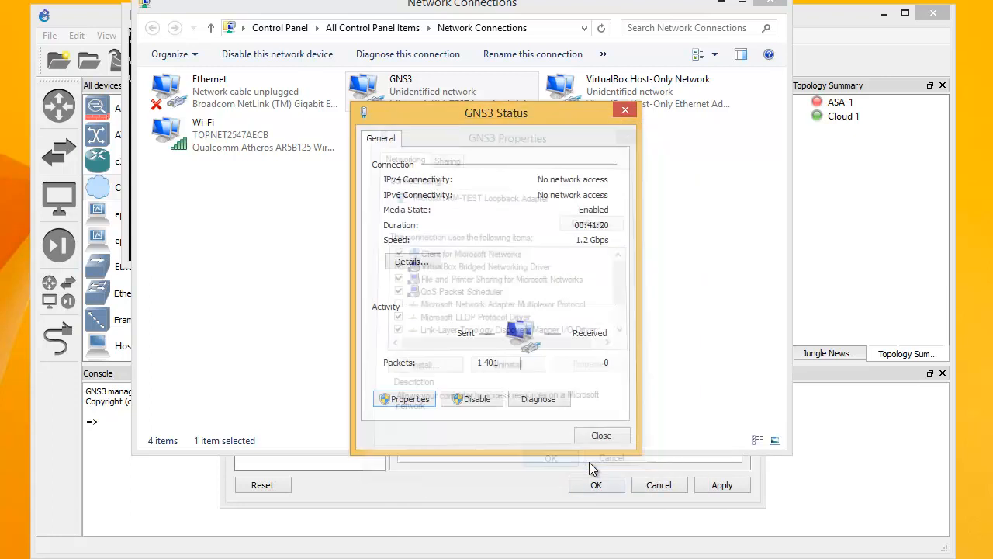
pyautogui.click(586, 438)
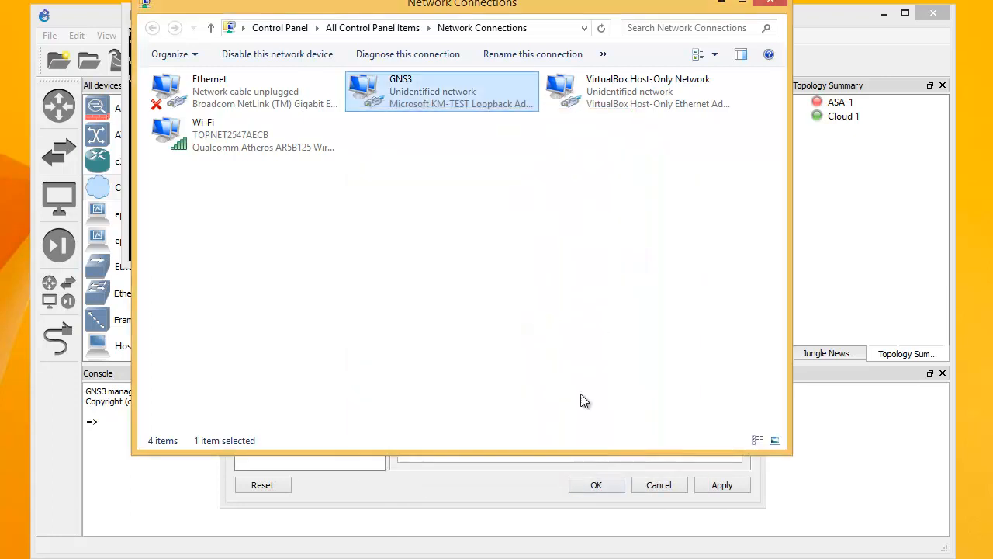
pyautogui.click(776, 6)
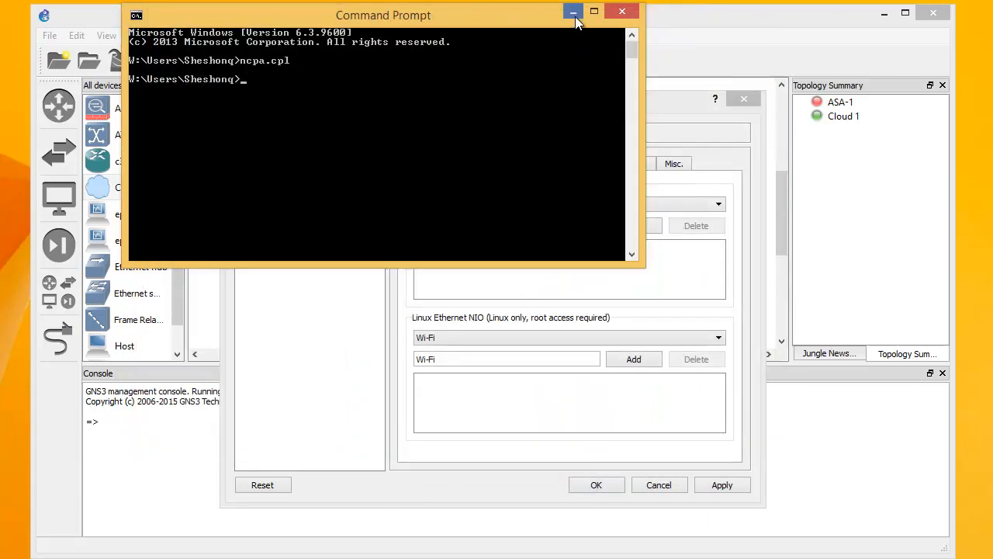
# Return to GNS3 and save Cloud 1's adapter configuration
pyautogui.click(594, 11)
pyautogui.hotkey('alt', 'Tab')
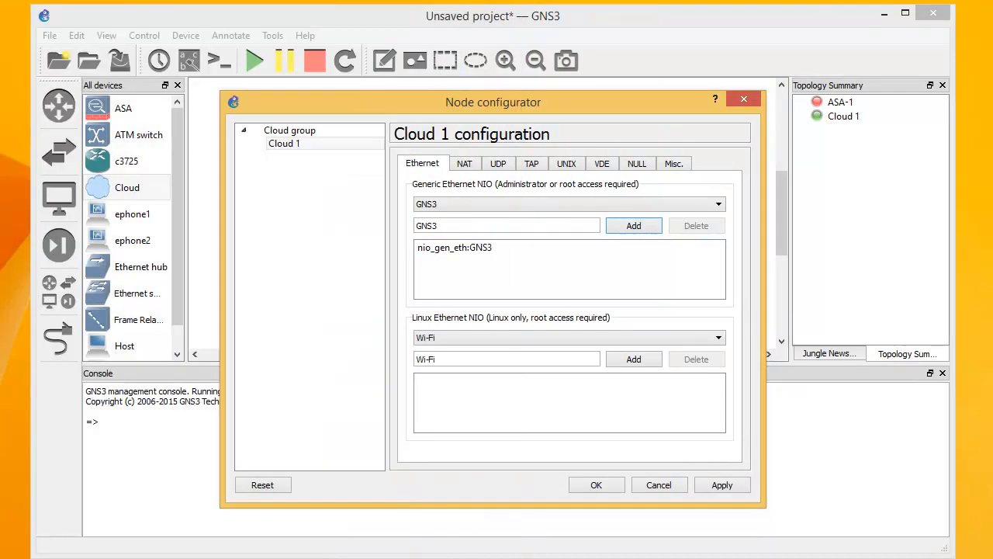
pyautogui.click(705, 489)
pyautogui.click(595, 485)
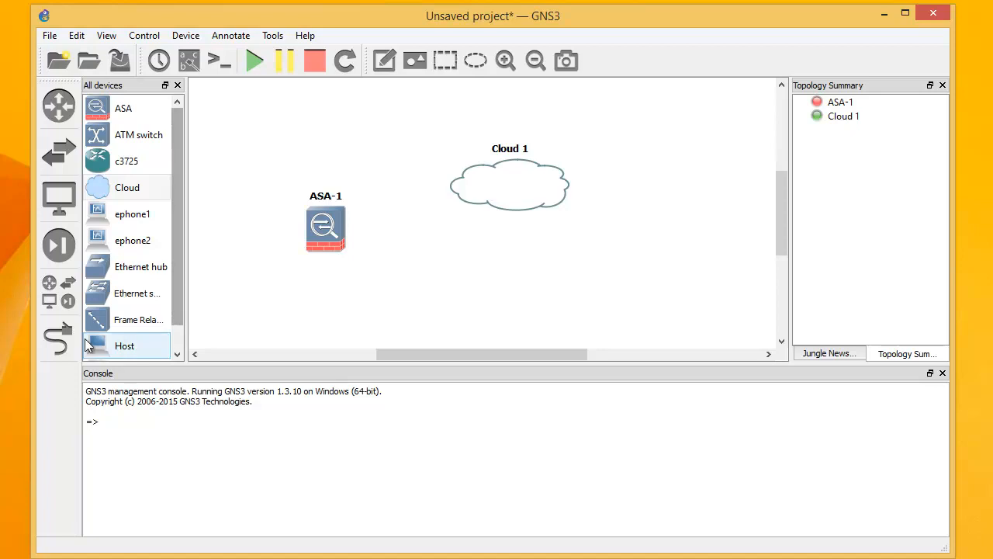
# Try linking ASA-1 Ethernet1 directly to Cloud 1's nio_gen_eth:GNS3 NIO
pyautogui.click(56, 337)
pyautogui.click(320, 227)
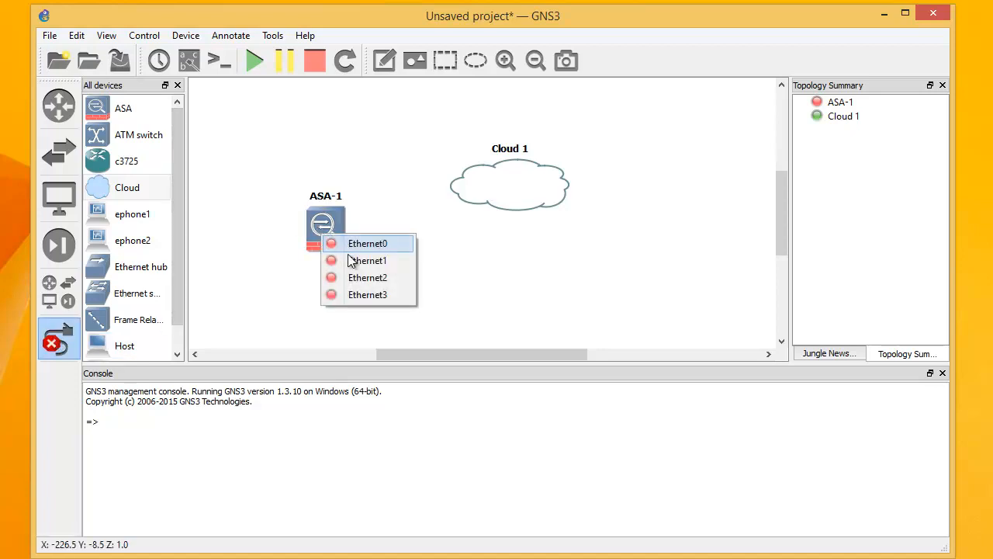
pyautogui.click(351, 260)
pyautogui.click(481, 187)
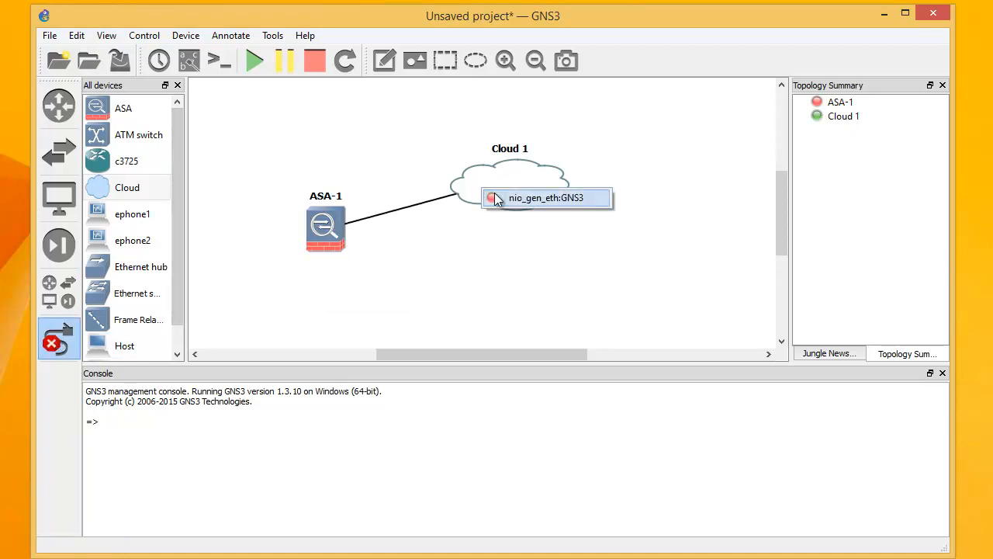
pyautogui.click(496, 194)
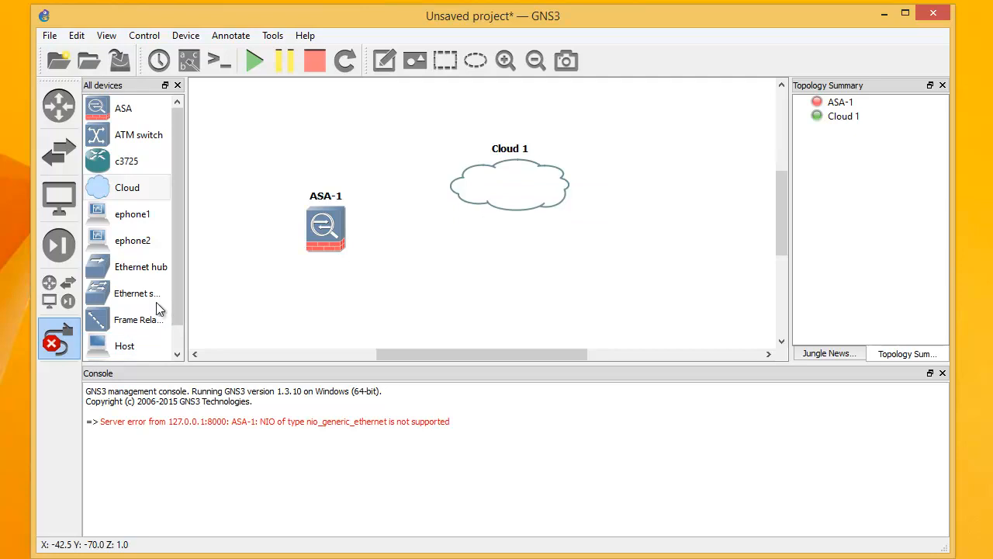
pyautogui.click(55, 347)
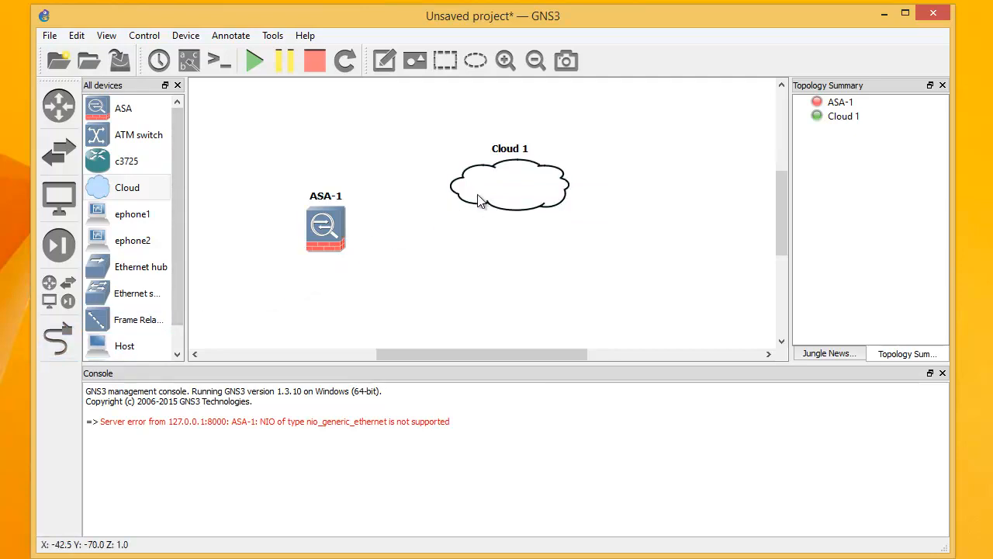
# Place Ethernet switch SW1 between the devices and link ASA-1 Ethernet1 to SW1 port 1
pyautogui.moveTo(481, 195); pyautogui.dragTo(523, 181)
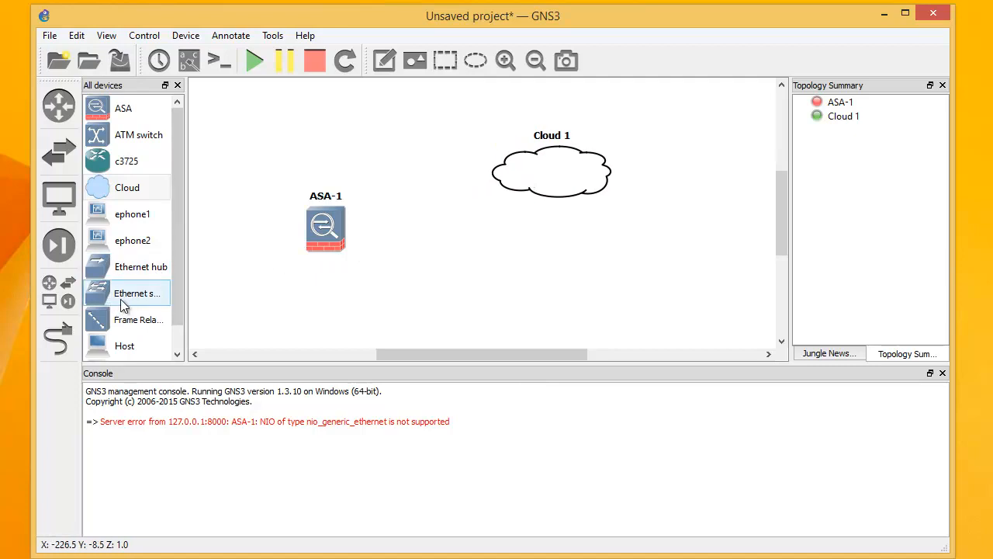
pyautogui.moveTo(116, 298); pyautogui.dragTo(391, 201)
pyautogui.click(58, 337)
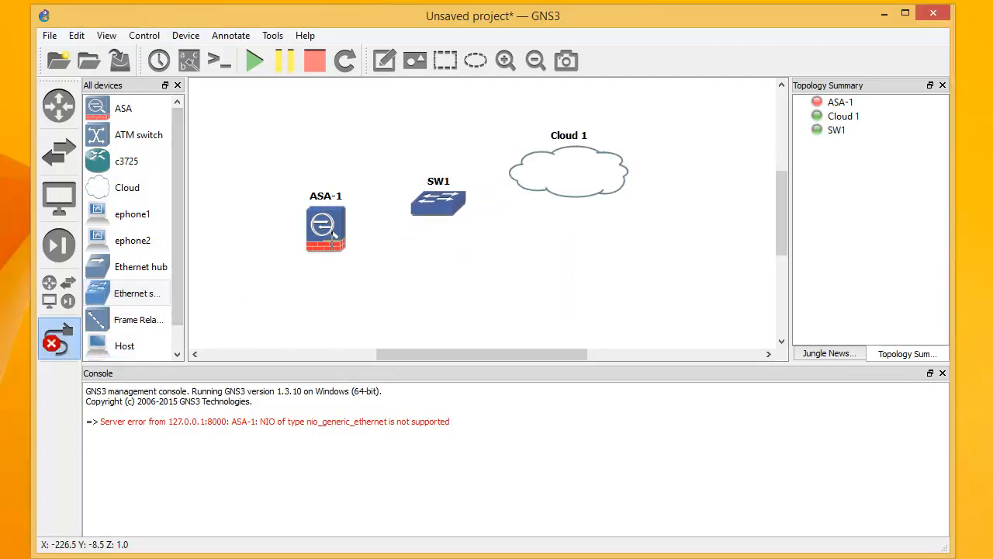
pyautogui.click(336, 244)
pyautogui.click(362, 269)
pyautogui.click(429, 210)
pyautogui.click(440, 220)
# Link SW1 port 2 to Cloud 1's GNS3 NIO
pyautogui.click(444, 208)
pyautogui.click(458, 235)
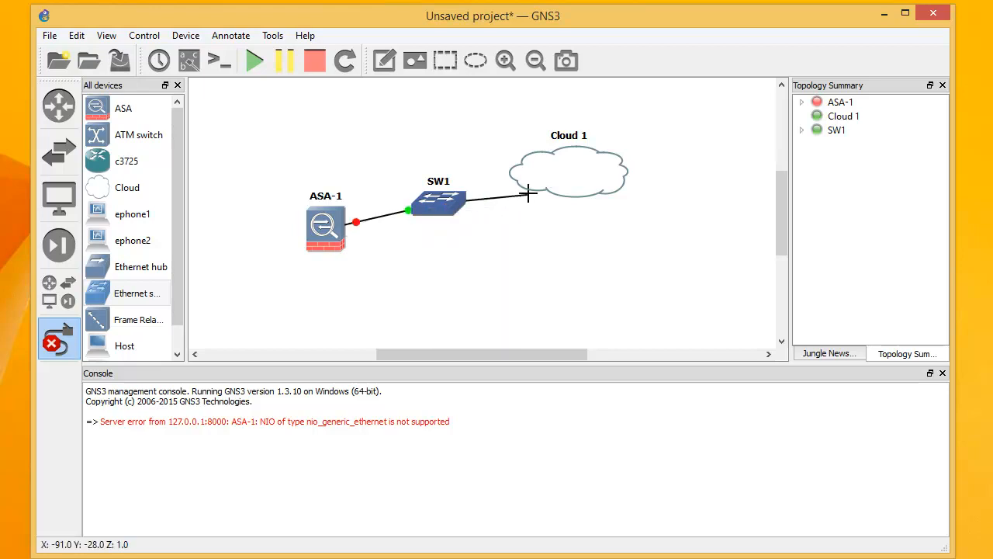
pyautogui.click(535, 179)
pyautogui.click(578, 189)
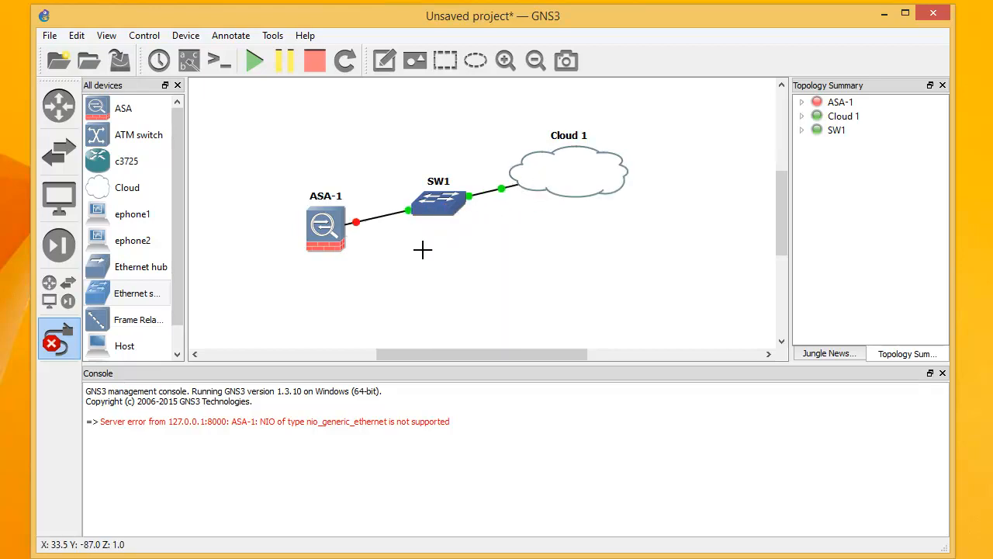
pyautogui.click(58, 337)
pyautogui.rightClick(331, 227)
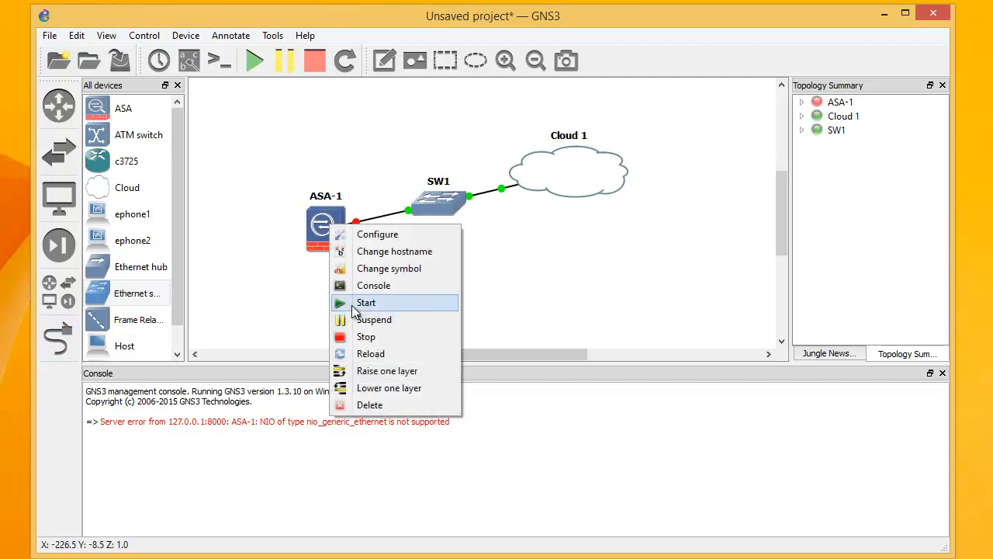
# Start ASA-1, open its console, and boot with option 2 for single mode
pyautogui.click(354, 304)
pyautogui.rightClick(325, 244)
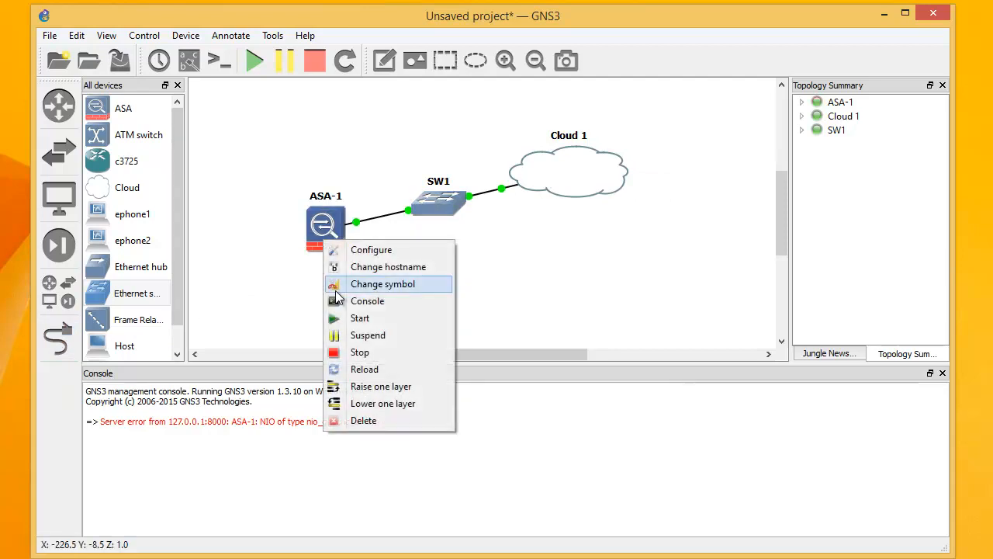
pyautogui.click(345, 299)
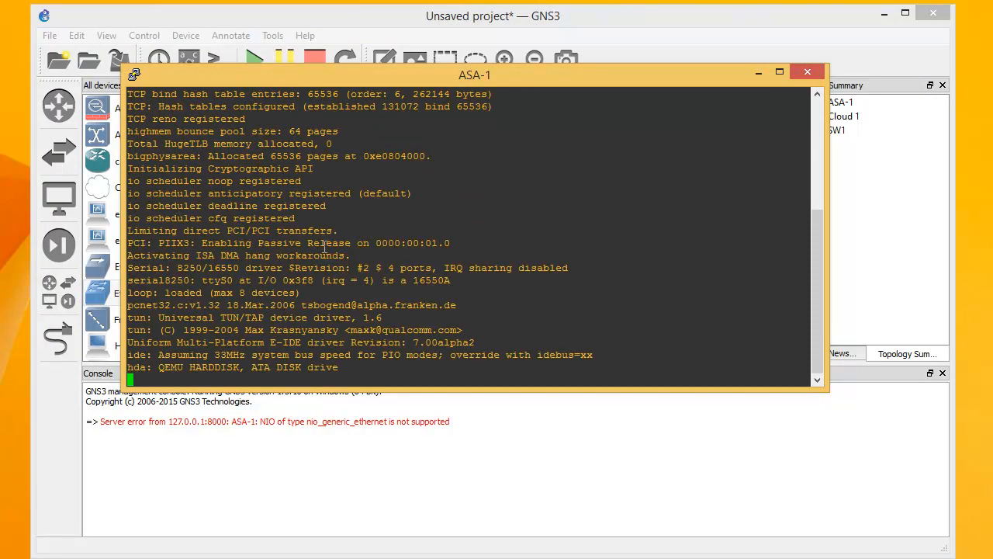
pyautogui.click(376, 486)
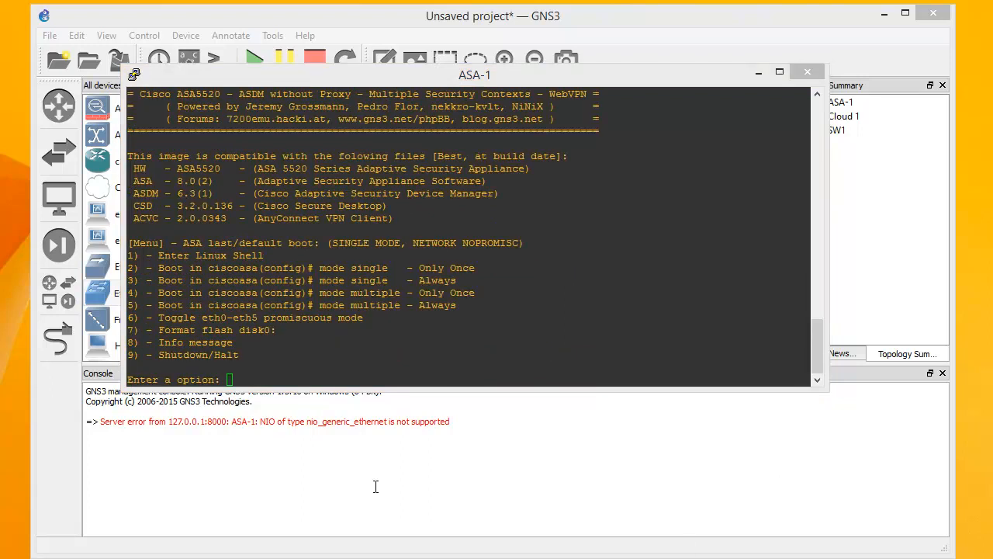
pyautogui.click(250, 384)
pyautogui.write('2')
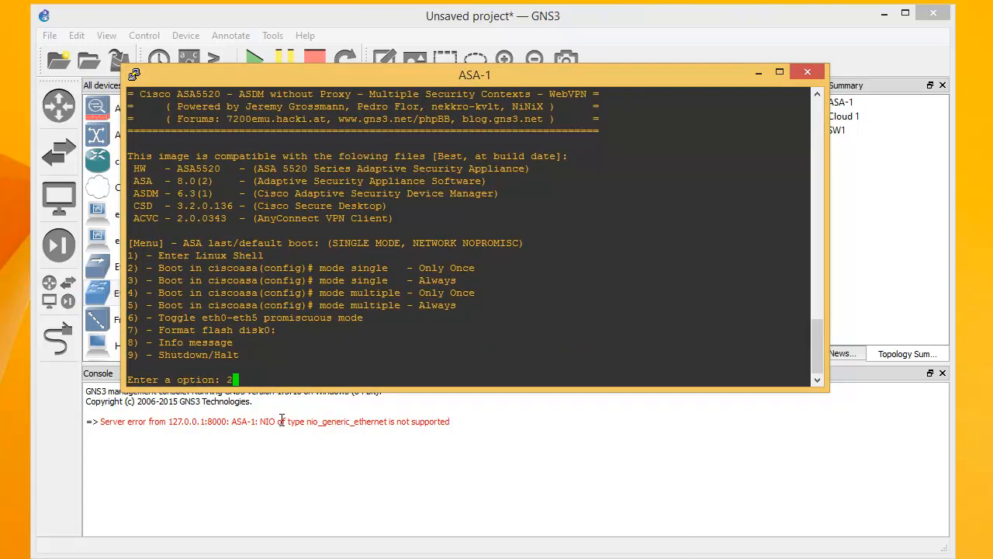
pyautogui.press('Return')
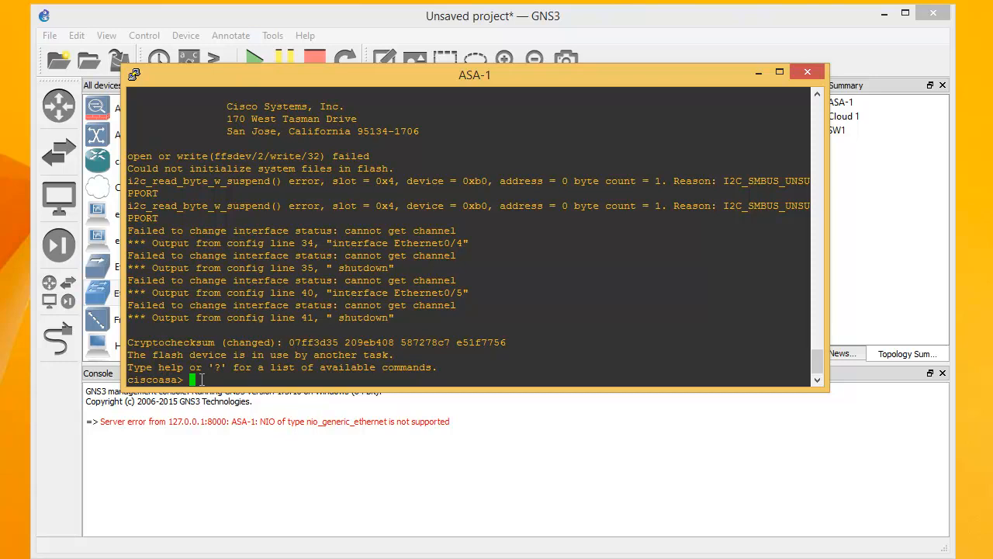
# Run enable with an empty password to reach the ciscoasa# prompt
pyautogui.write('en')
pyautogui.press('Tab')
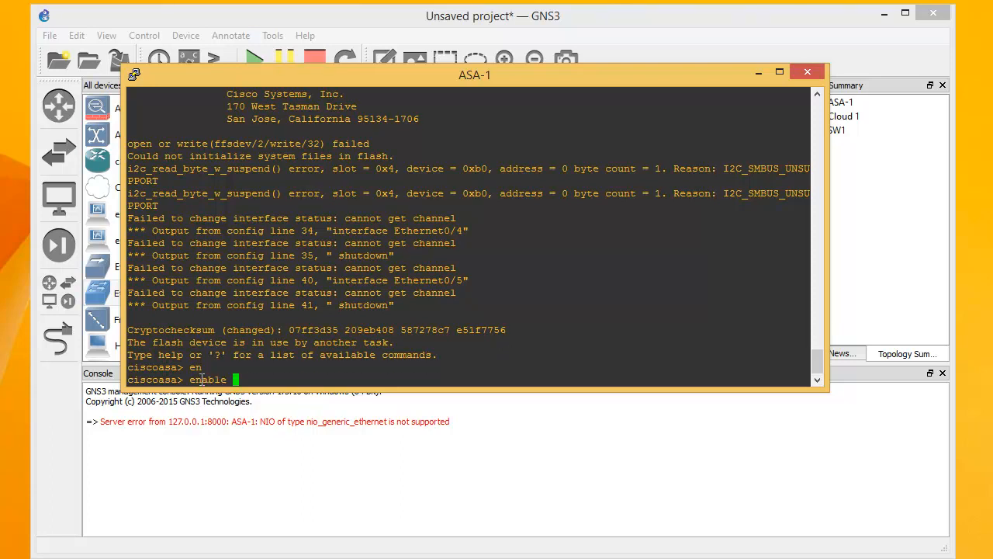
pyautogui.press('Return')
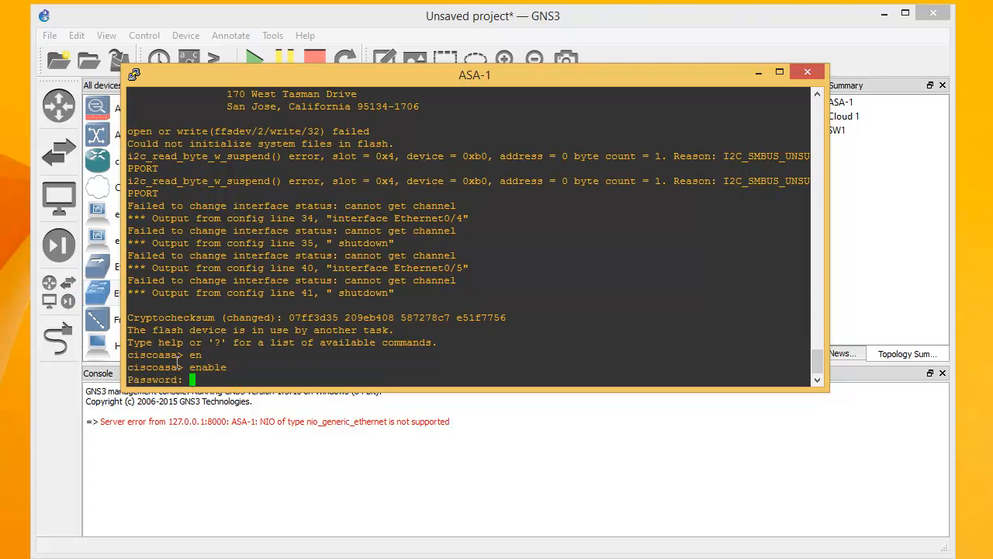
pyautogui.press('Return')
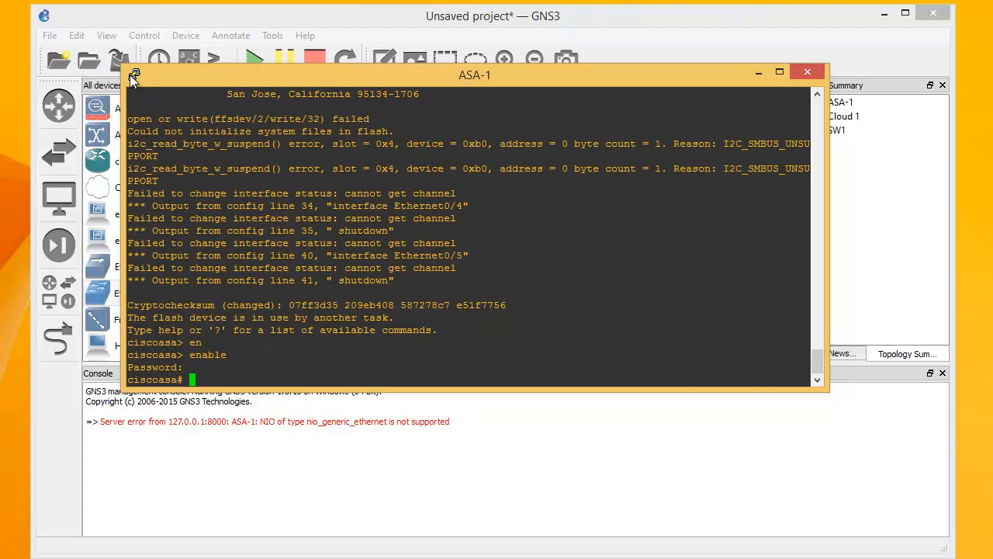
pyautogui.click(133, 75)
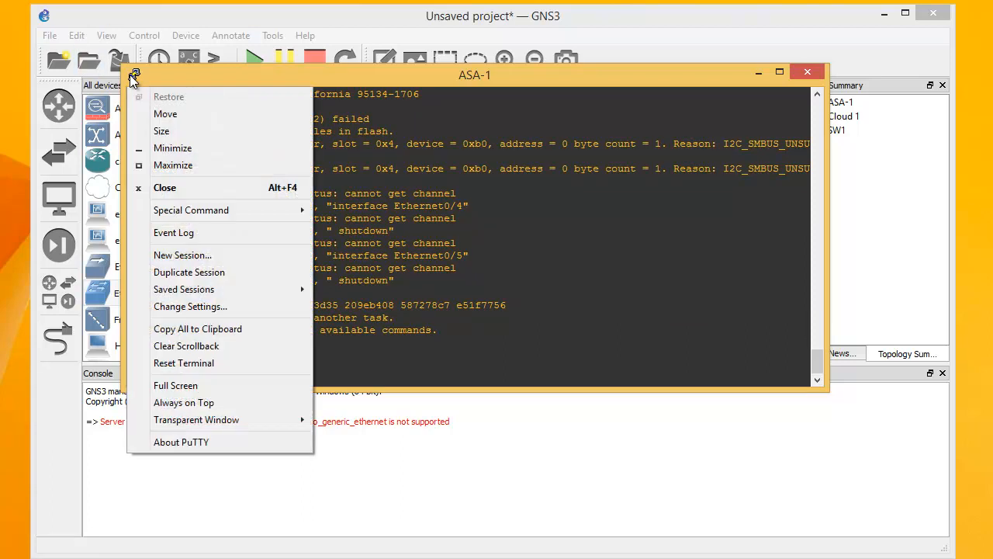
# Set the console font to 12-point and shrink the window below the GNS3 topology
pyautogui.click(169, 308)
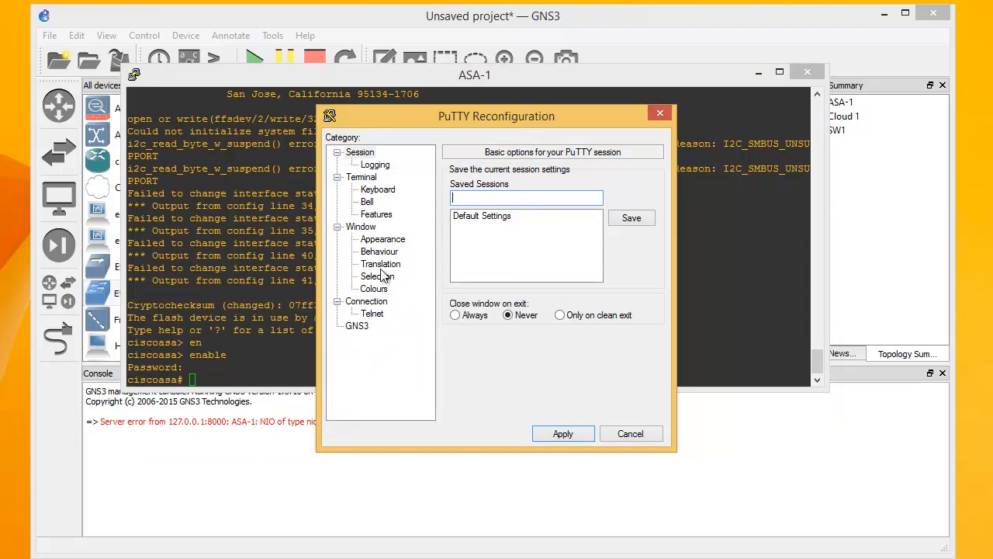
pyautogui.click(383, 240)
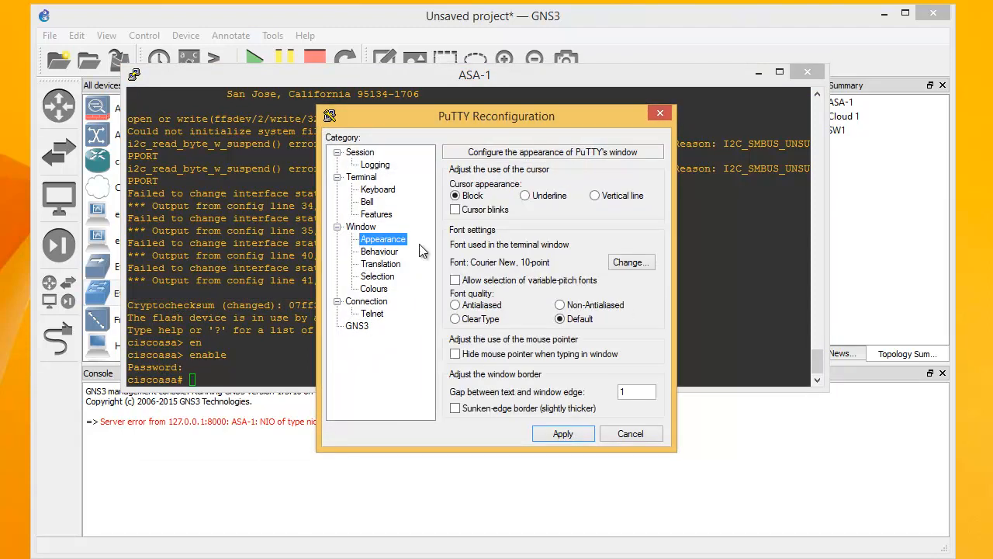
pyautogui.click(619, 264)
pyautogui.click(625, 298)
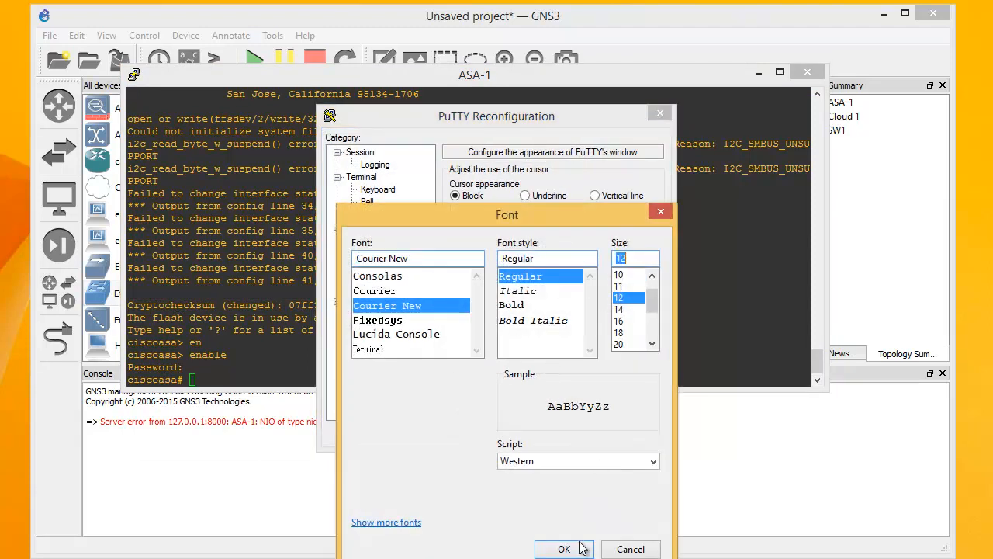
pyautogui.click(564, 549)
pyautogui.click(561, 436)
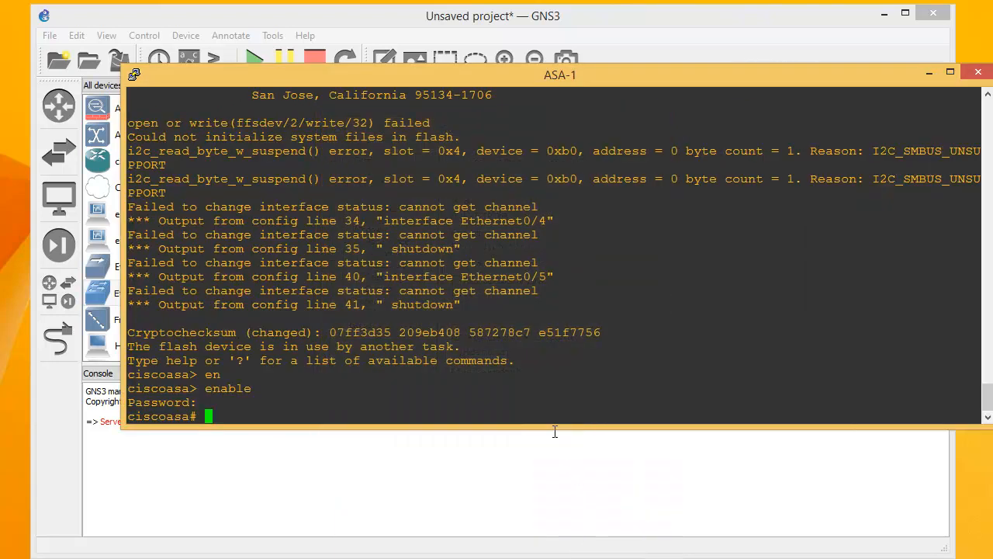
pyautogui.moveTo(122, 66); pyautogui.dragTo(396, 231)
pyautogui.moveTo(478, 245); pyautogui.dragTo(278, 273)
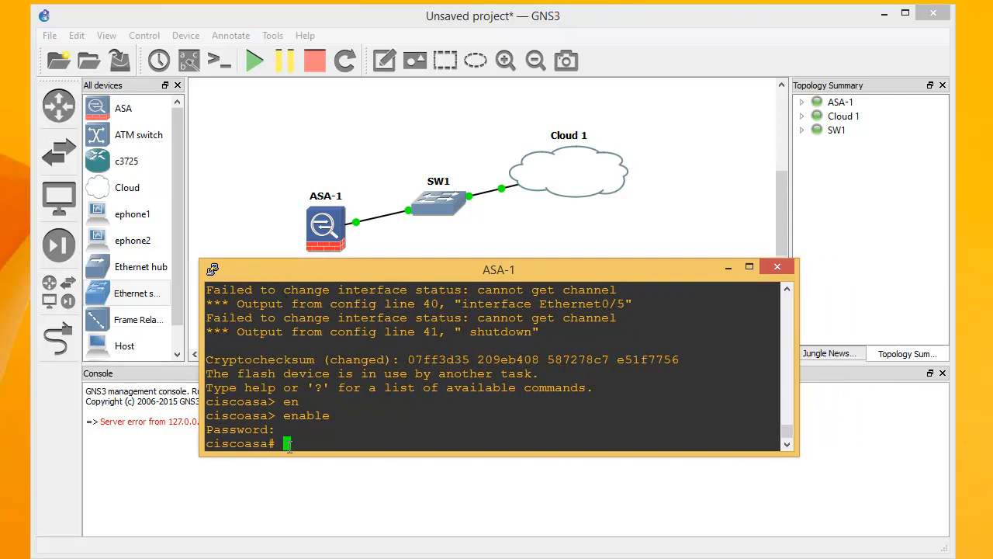
# Run show interface ip brief on ASA-1, using Tab completion
pyautogui.write('show inter')
pyautogui.press('Tab')
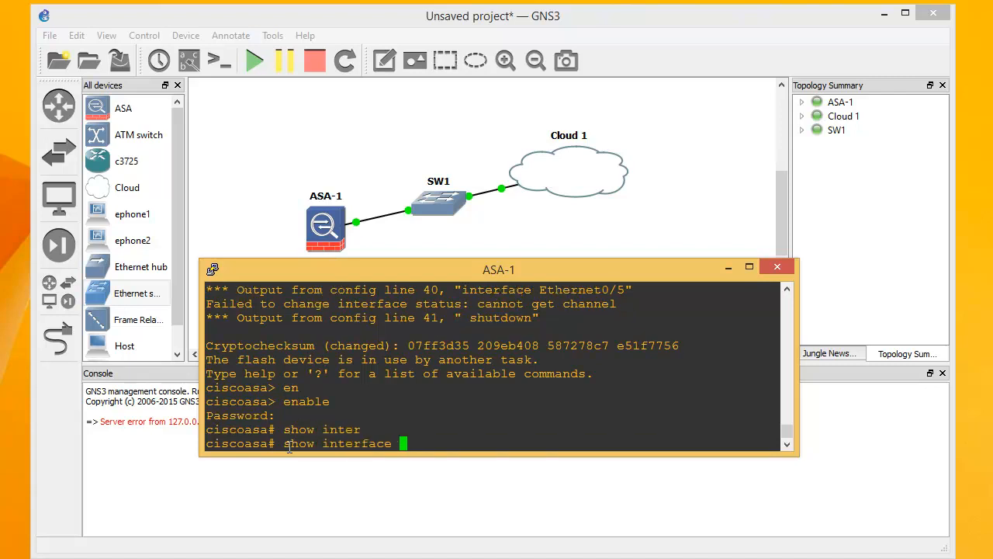
pyautogui.write('ip br')
pyautogui.press('Tab')
pyautogui.press('Return')
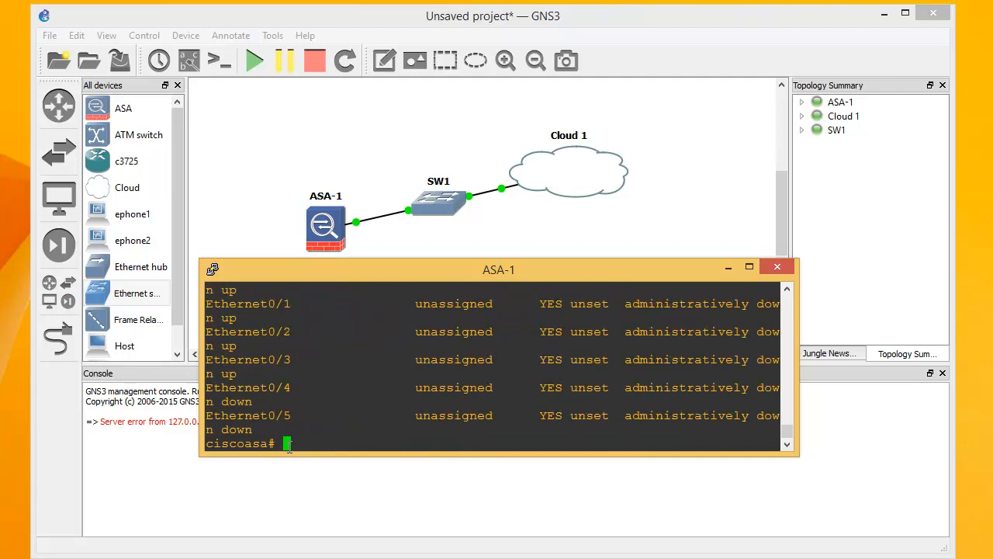
pyautogui.scroll(2, 276, 364)
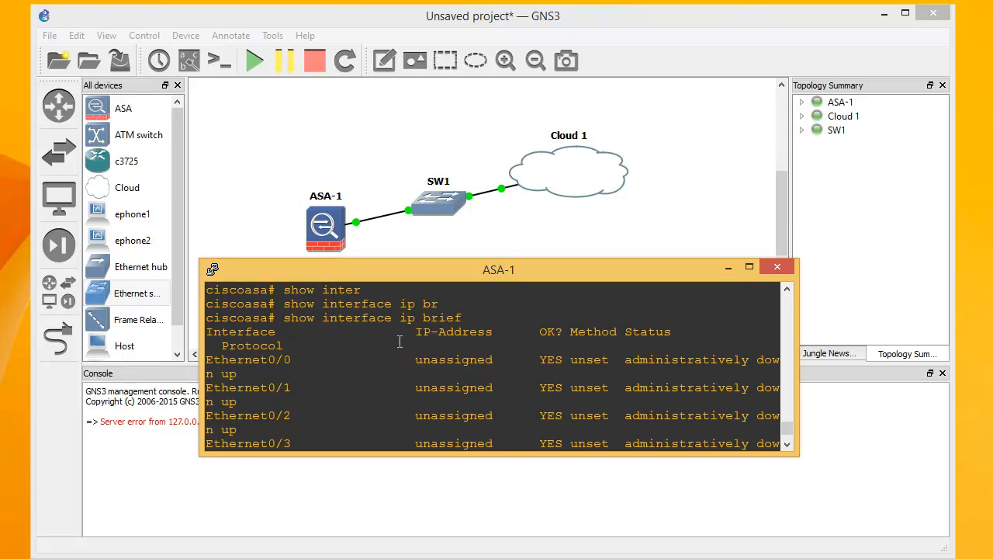
# Highlight the words show, interface, ip and brief in the command to explain it
pyautogui.moveTo(470, 317); pyautogui.dragTo(284, 321)
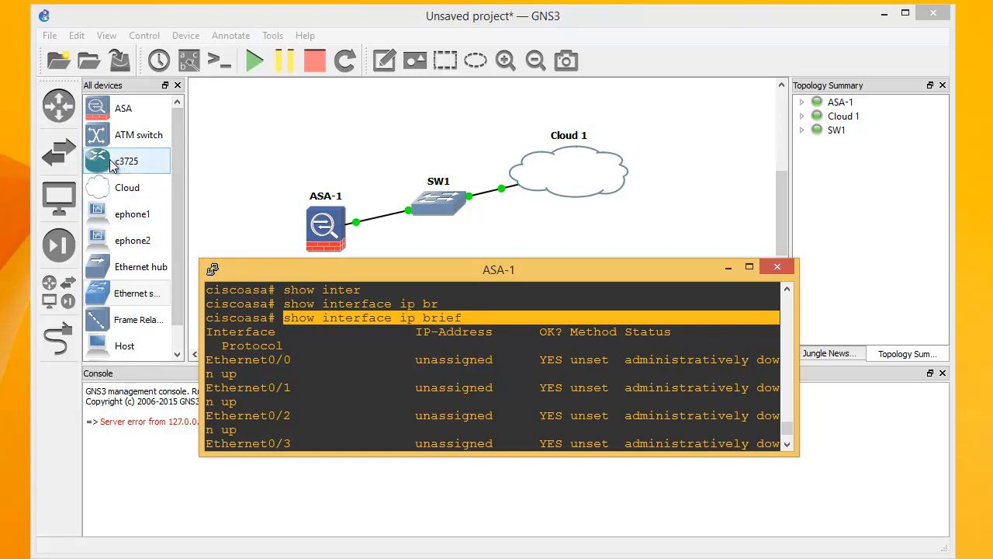
pyautogui.click(346, 320)
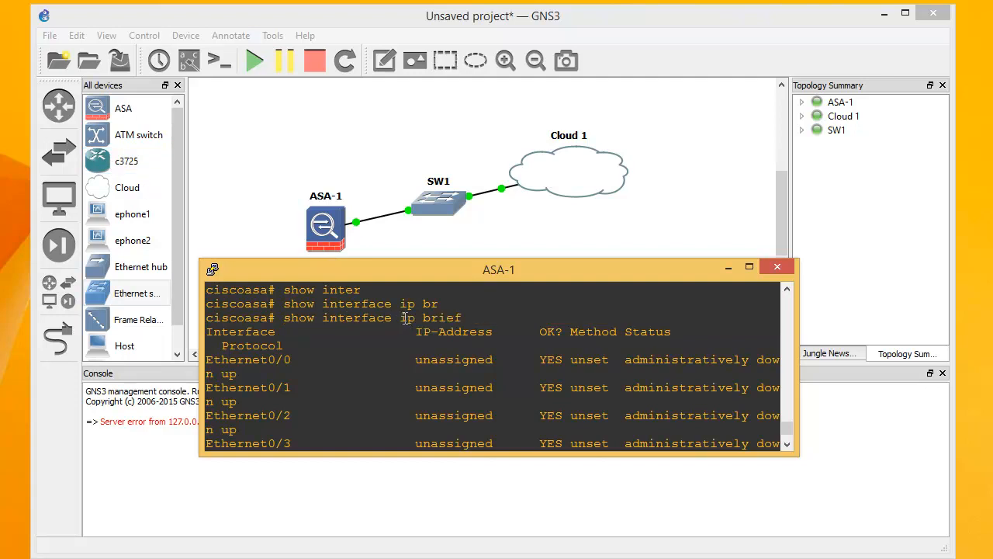
pyautogui.doubleClick(362, 318)
pyautogui.click(402, 320)
pyautogui.doubleClick(402, 318)
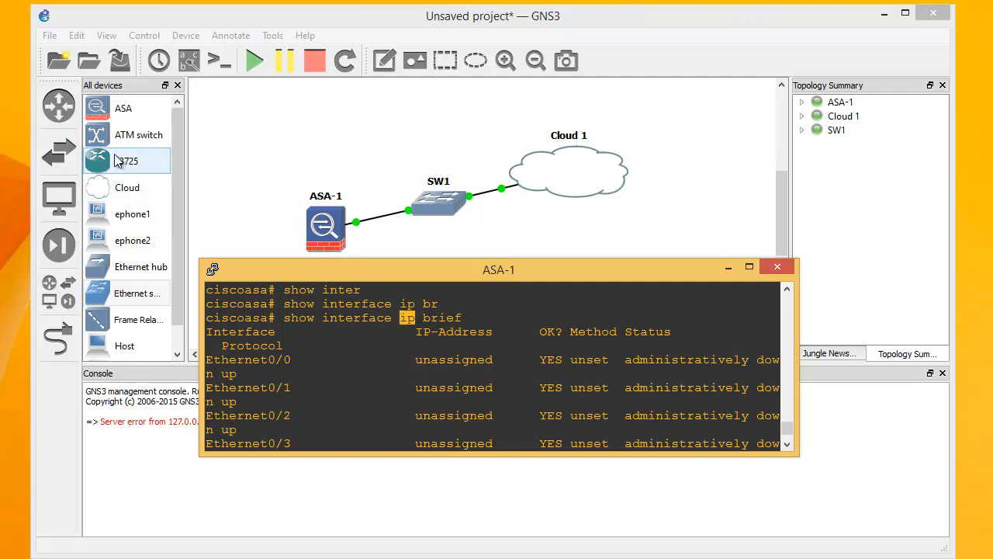
pyautogui.click(296, 317)
pyautogui.doubleClick(297, 317)
pyautogui.doubleClick(410, 321)
pyautogui.doubleClick(359, 320)
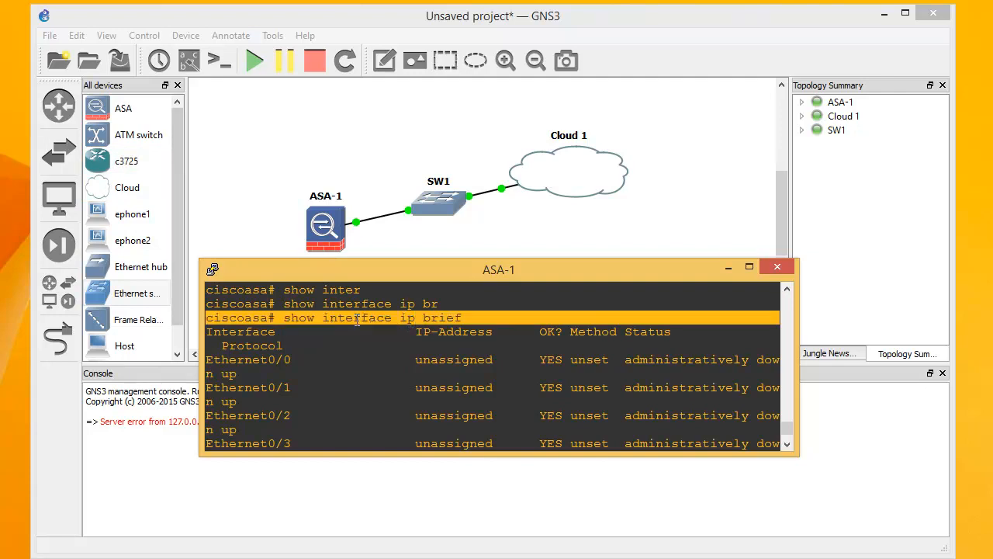
pyautogui.doubleClick(374, 319)
pyautogui.doubleClick(431, 320)
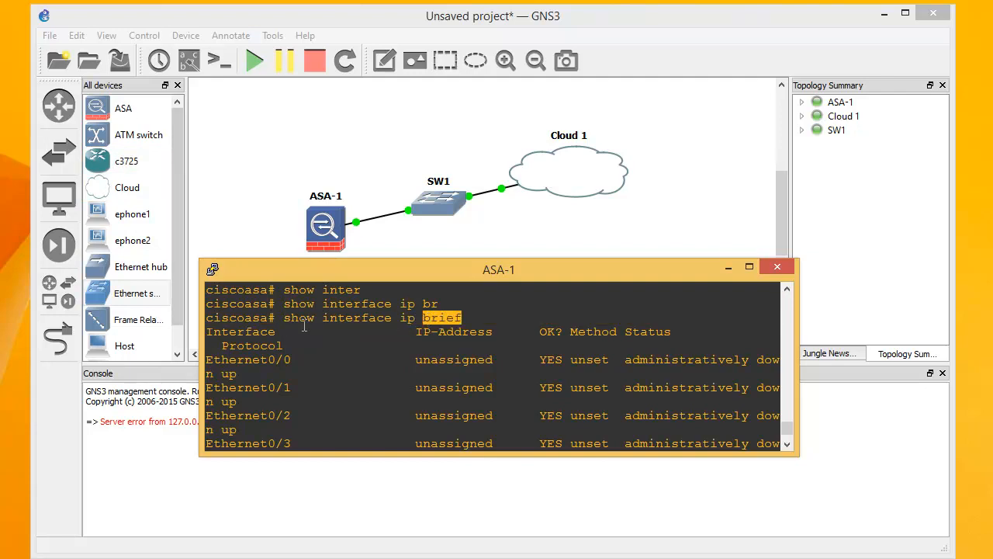
pyautogui.doubleClick(297, 318)
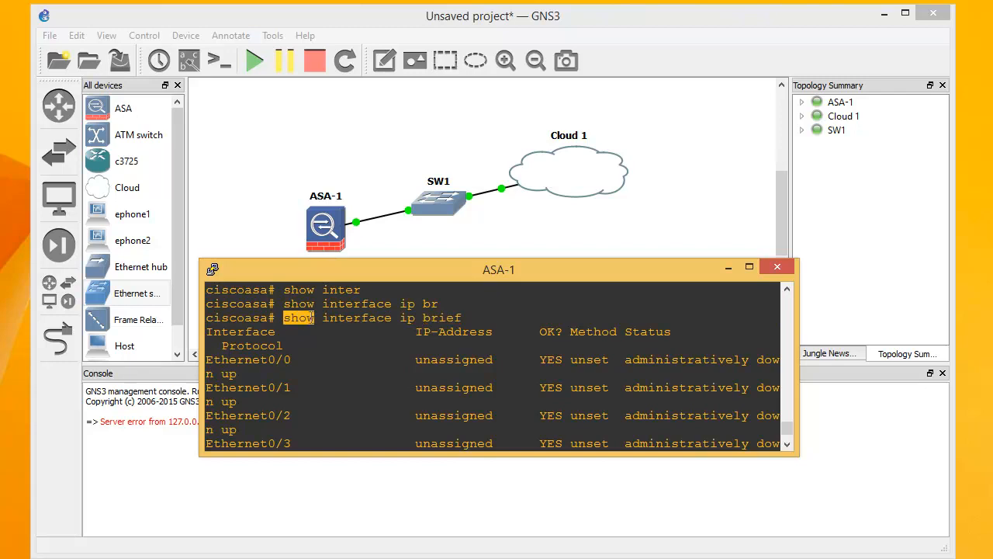
pyautogui.doubleClick(365, 320)
pyautogui.scroll(-2, 441, 331)
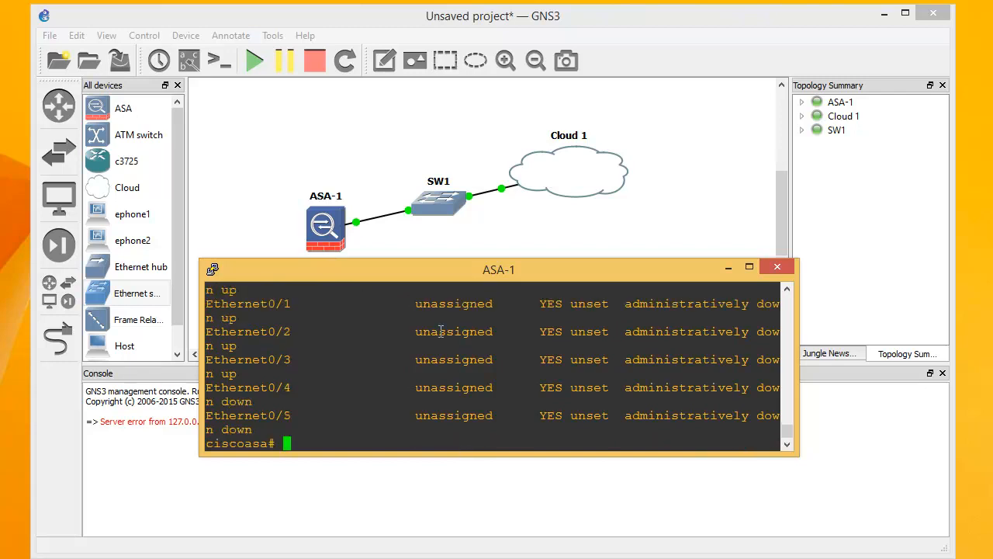
pyautogui.scroll(2, 442, 322)
pyautogui.scroll(-2, 449, 314)
# Enter global configuration mode and select interface ethernet 0/1
pyautogui.write('conf')
pyautogui.press('Tab')
pyautogui.write('ter')
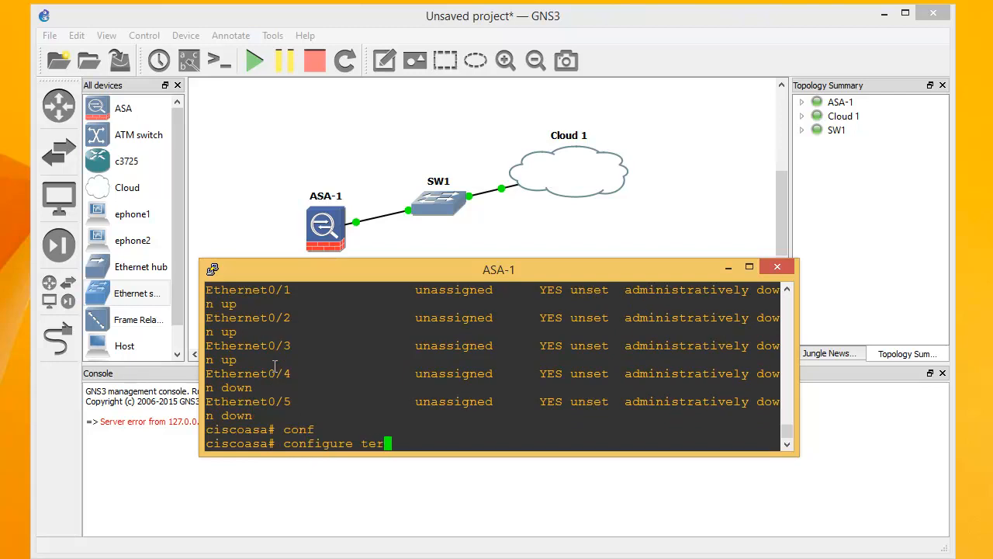
pyautogui.press('Tab')
pyautogui.press('Return')
pyautogui.write('i')
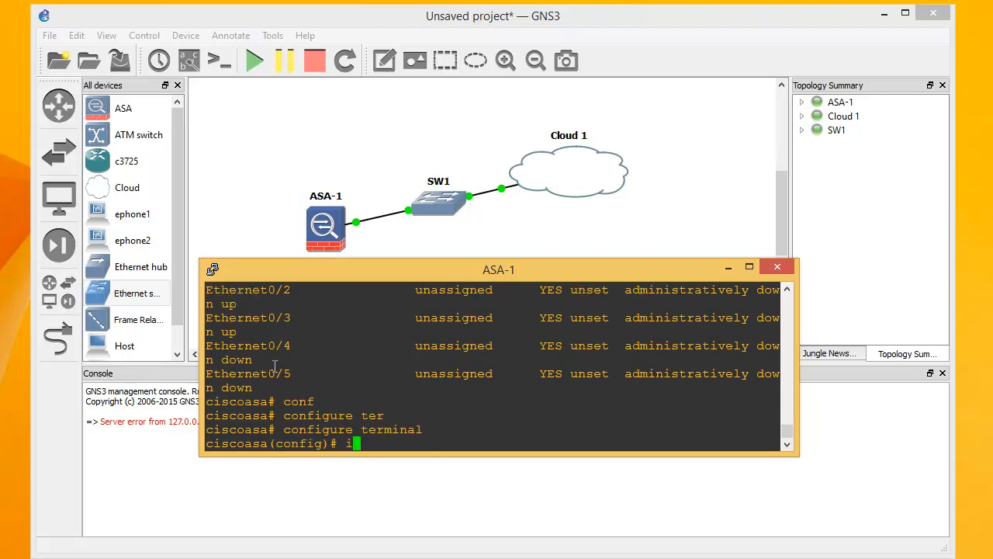
pyautogui.write('nt eth')
pyautogui.press('Tab')
pyautogui.write('0/1')
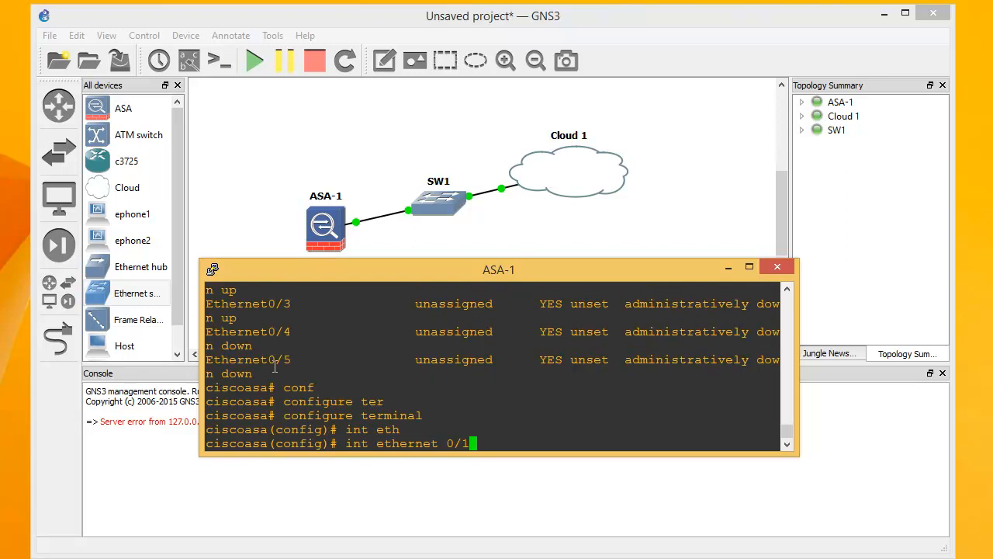
pyautogui.press('Return')
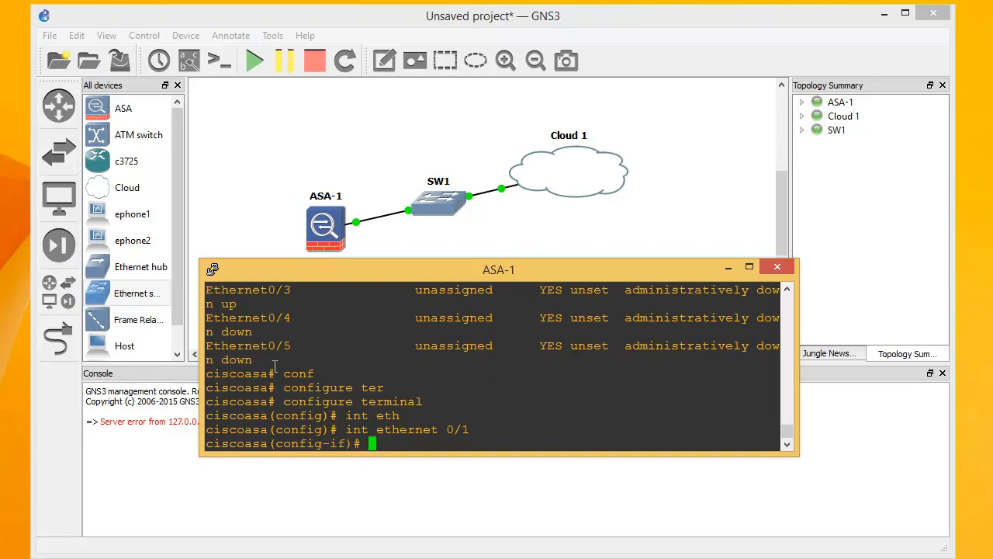
# Name ethernet 0/1 'exterieur' and assign it 192.168.0.1 255.255.255.0
pyautogui.write('nameif exterieur')
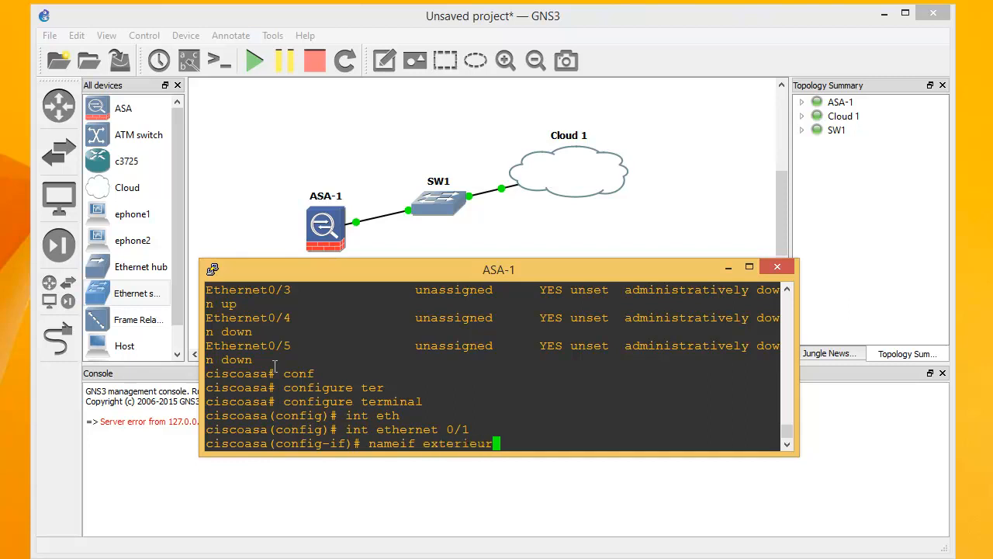
pyautogui.press('Return')
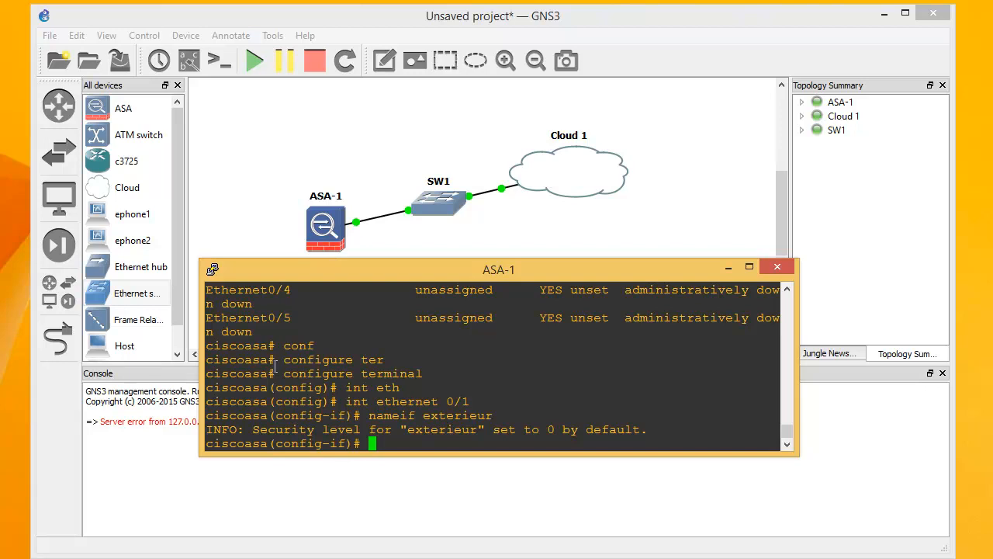
pyautogui.write('ip add')
pyautogui.press('Tab')
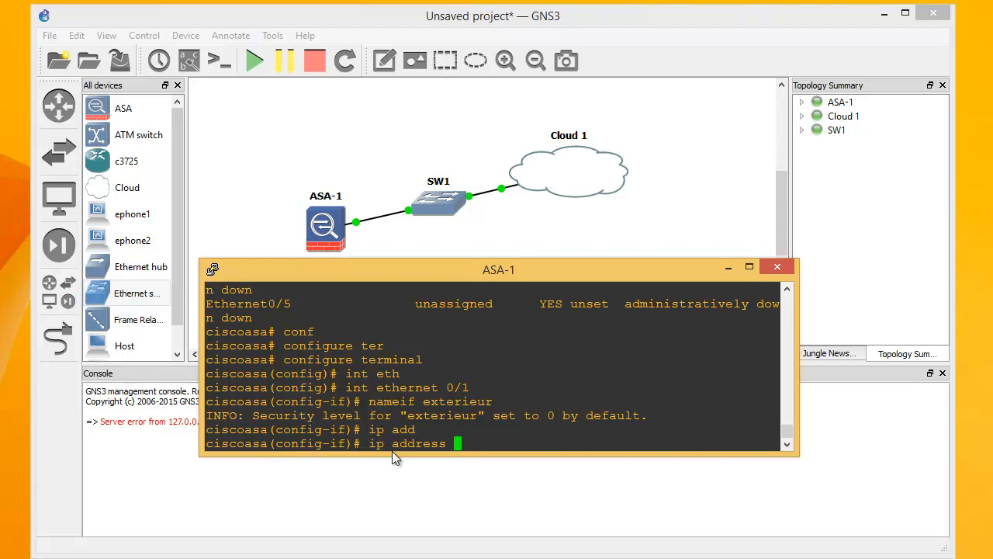
pyautogui.write('192.168.0.1 255.')
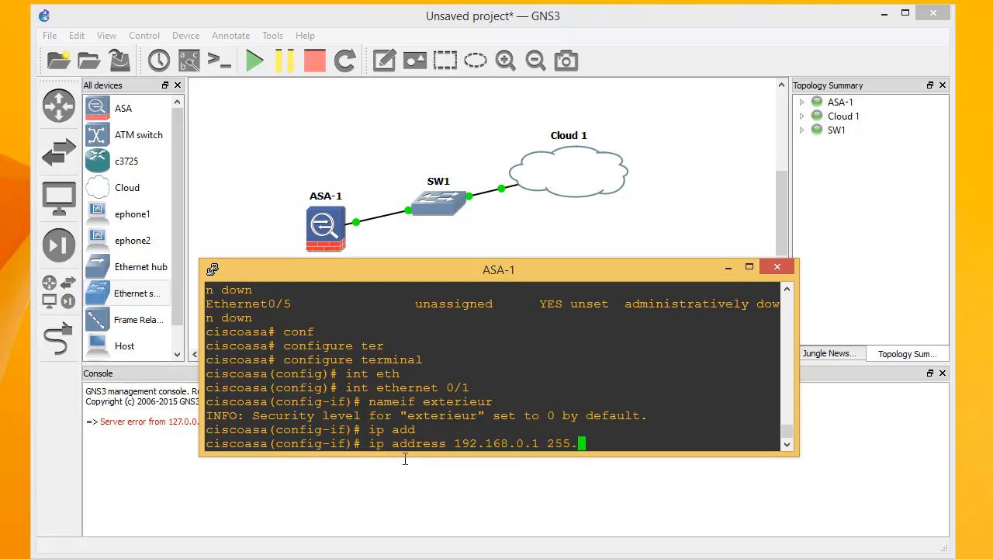
pyautogui.write('255.255.0')
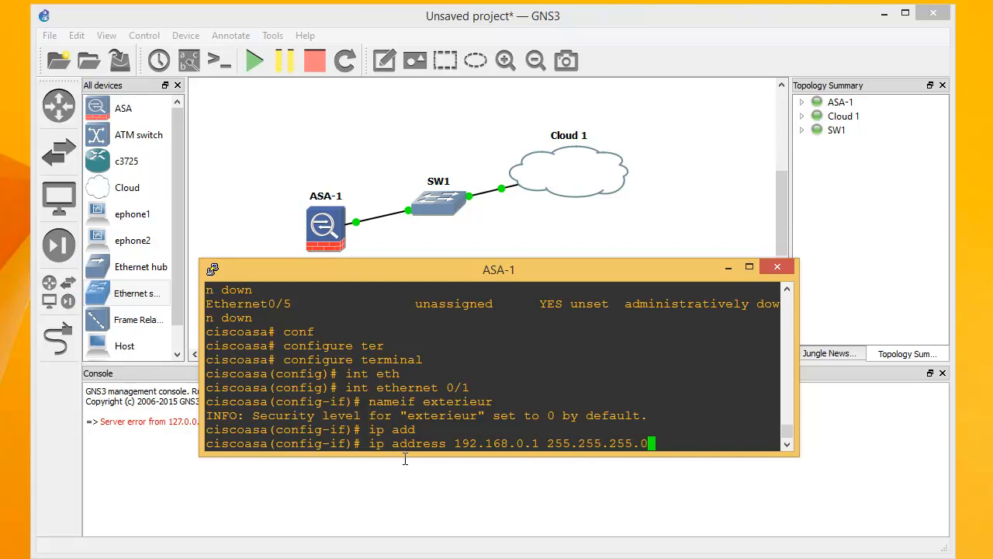
pyautogui.press('Return')
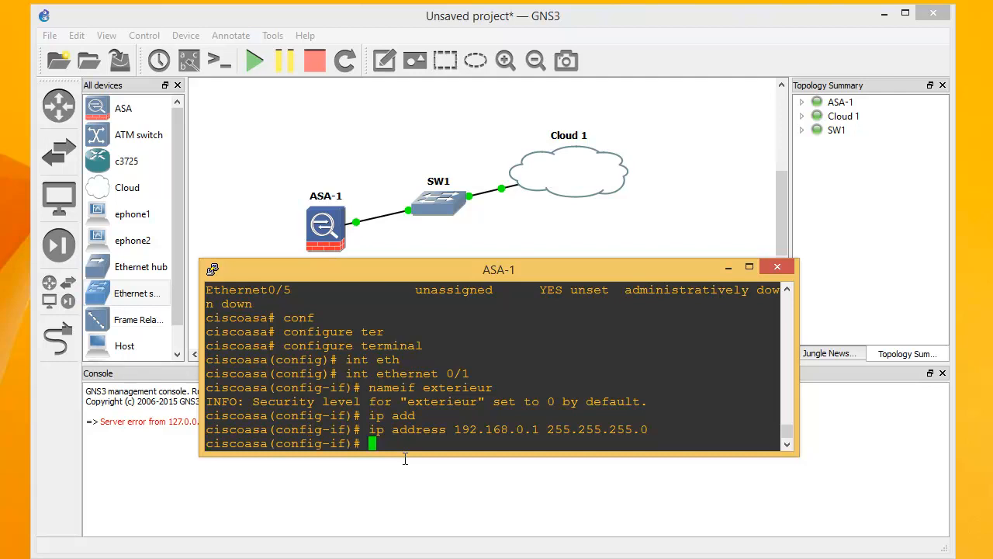
pyautogui.press('Return')
pyautogui.press('Return')
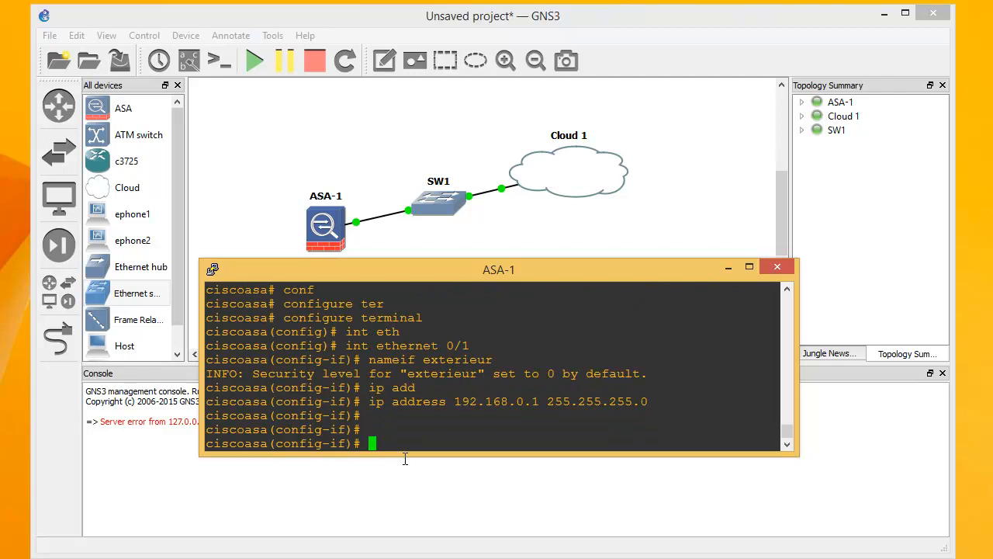
# Enable the interface with no shutdown, exit to global config, and try do ping 192.168.0.254
pyautogui.write('no sh')
pyautogui.press('Tab')
pyautogui.write('u')
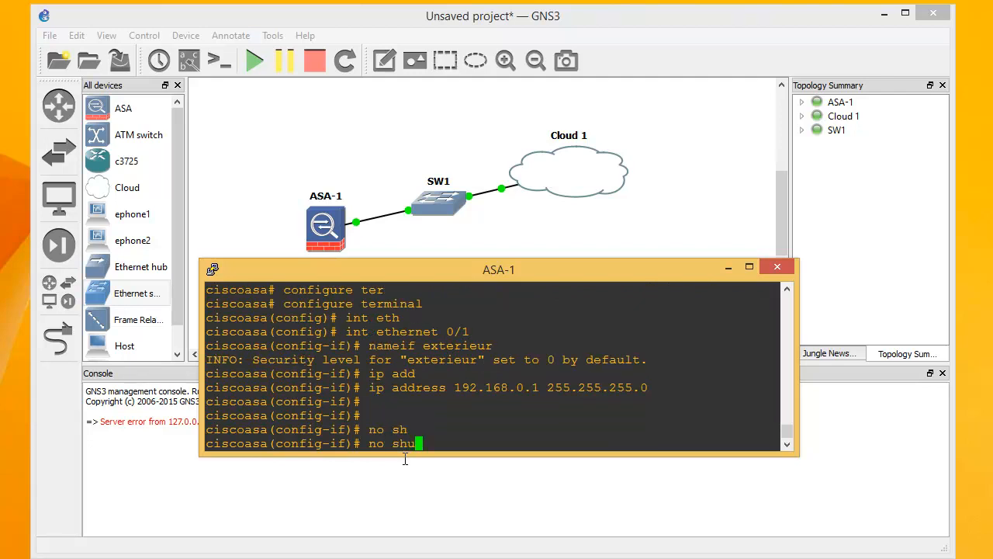
pyautogui.press('Return')
pyautogui.press('Return')
pyautogui.press('Return')
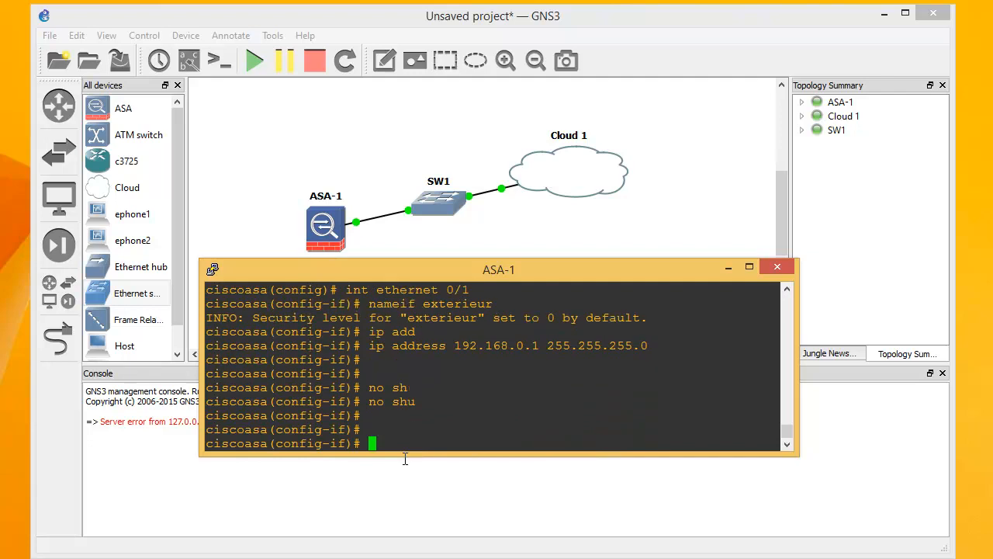
pyautogui.write('exit')
pyautogui.press('Return')
pyautogui.press('Return')
pyautogui.press('Return')
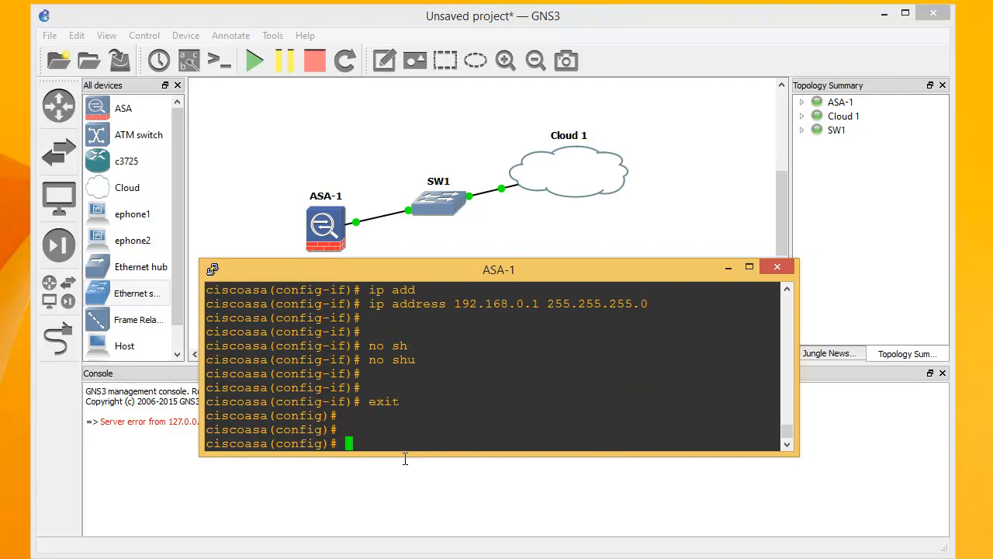
pyautogui.write('do ping 192.168.0.254')
pyautogui.press('Return')
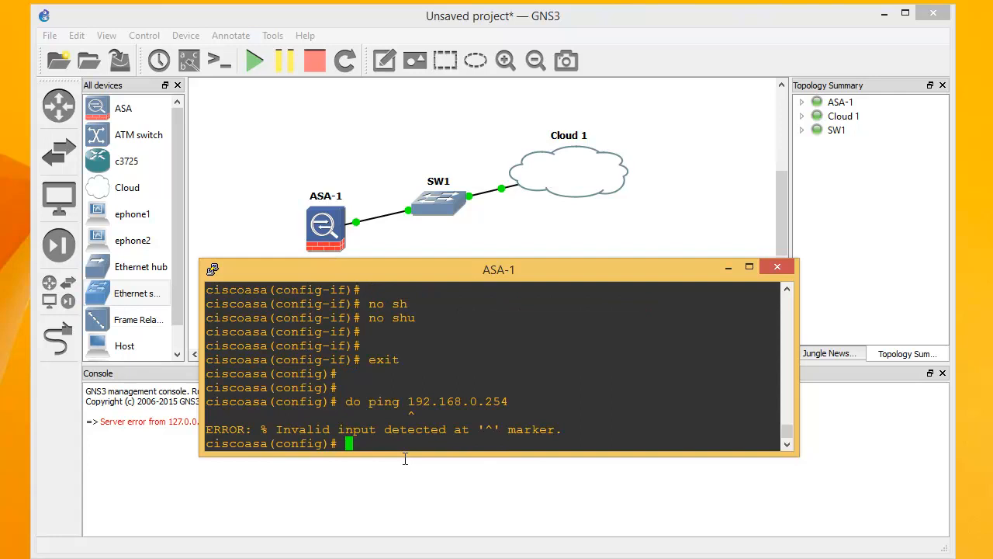
# Return to privileged mode and ping 192.168.0.254, getting 5/5 successful replies
pyautogui.write('exit')
pyautogui.press('Return')
pyautogui.press('Return')
pyautogui.press('Return')
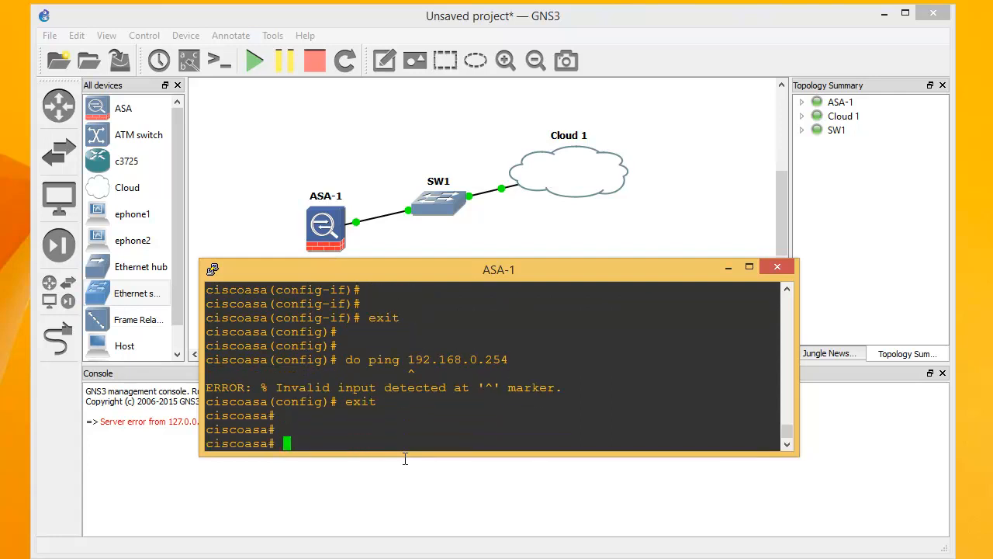
pyautogui.write('ping 192.168.0.254')
pyautogui.press('Return')
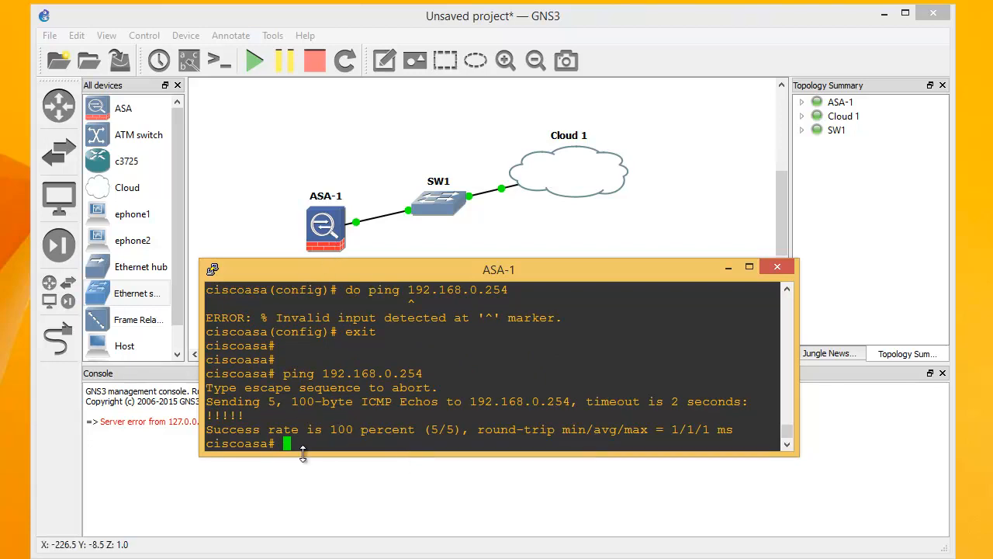
pyautogui.press('Return')
pyautogui.press('Return')
pyautogui.write('co')
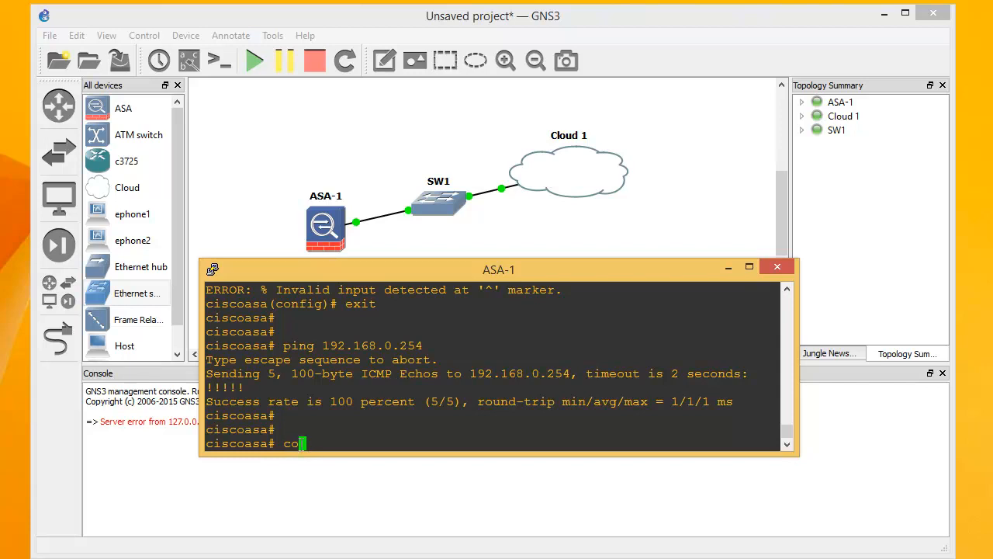
# Run copy tftp: disk0: and give 192.168.0.254 as the remote host
pyautogui.click(187, 557)
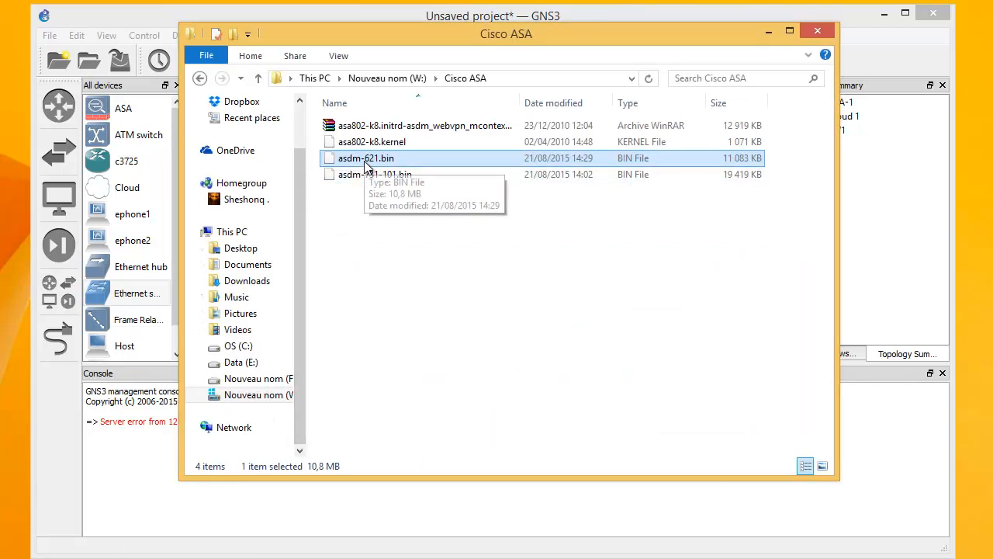
pyautogui.click(767, 34)
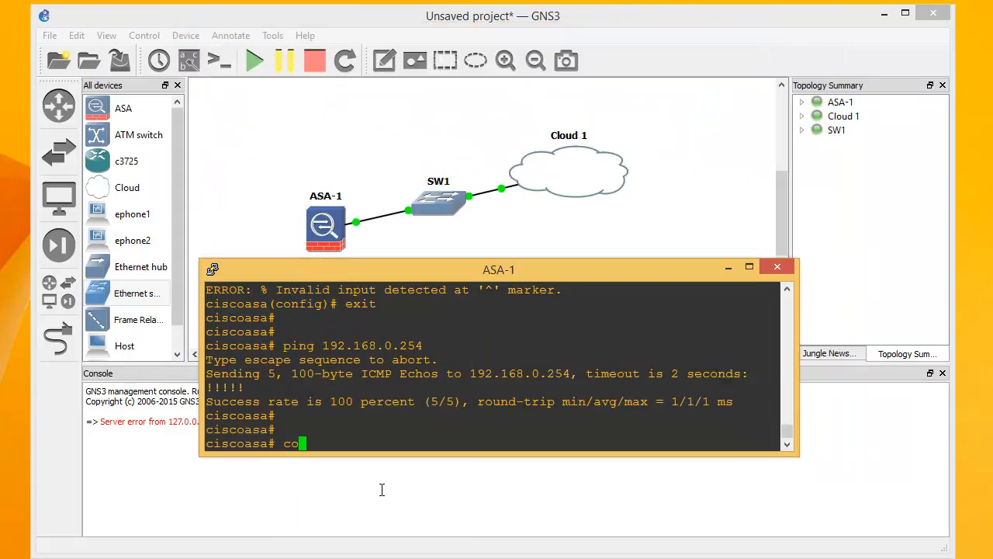
pyautogui.write('py tftp: disk0')
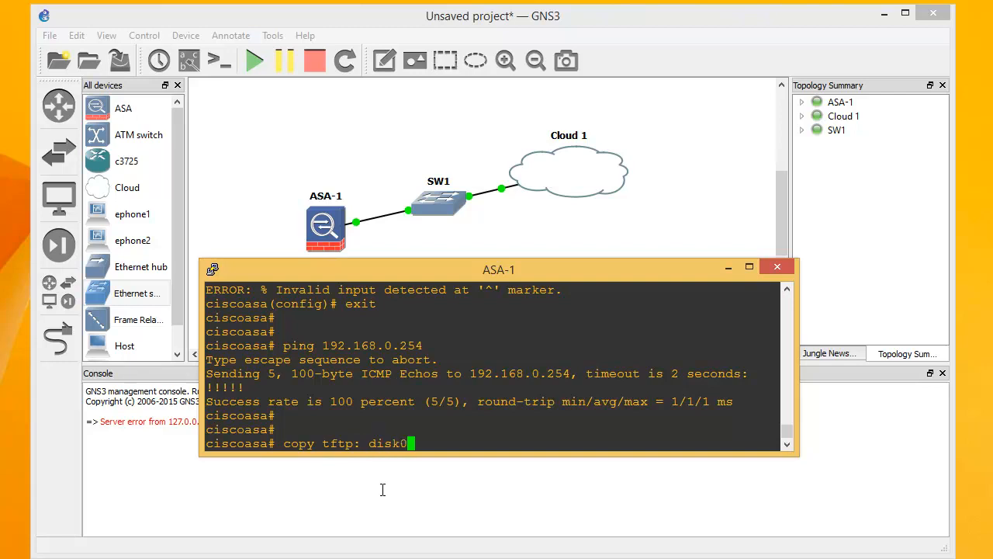
pyautogui.write(':')
pyautogui.press('Return')
pyautogui.write('192.168.0.254')
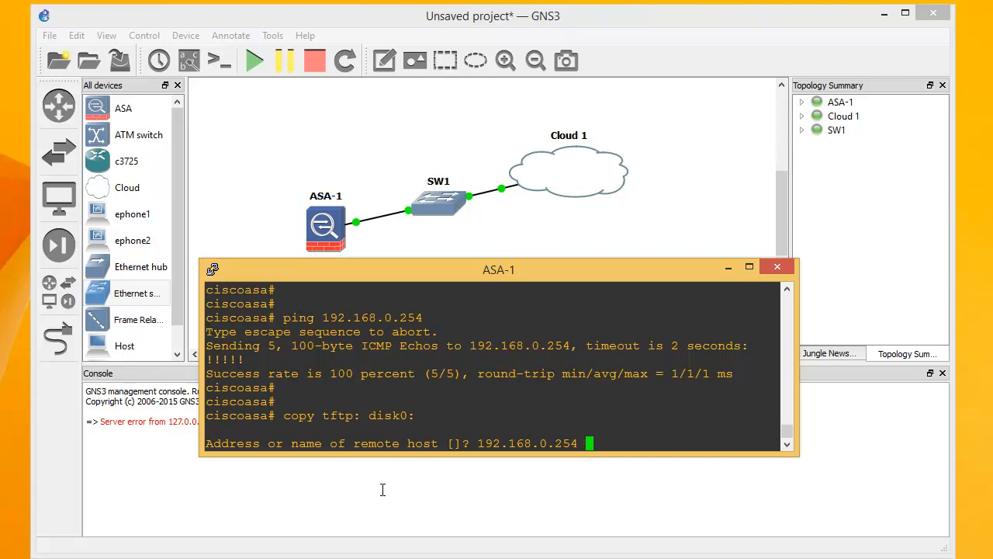
pyautogui.press('Return')
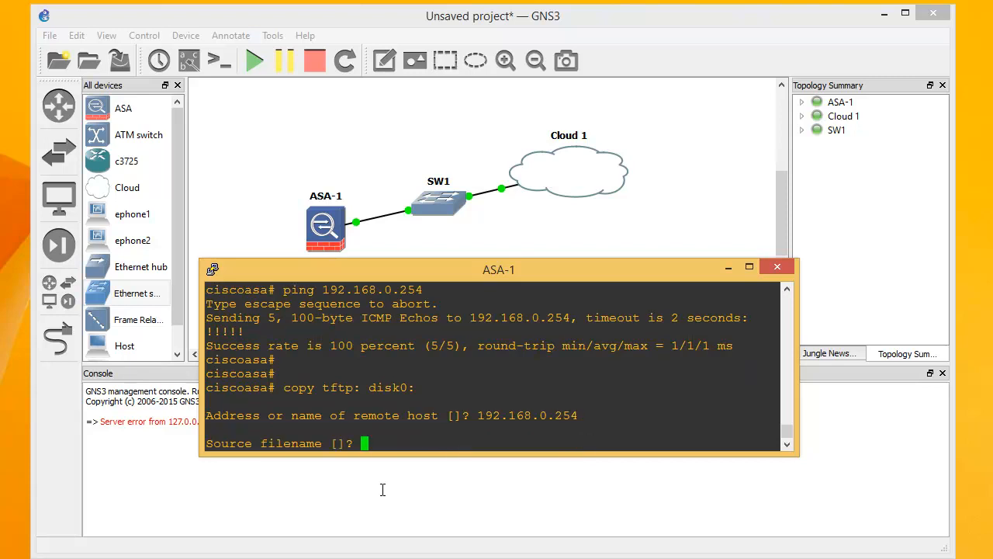
# Copy the asdm-621 file name from the Cisco ASA folder and paste it at the source filename prompt
pyautogui.click(222, 557)
pyautogui.click(211, 488)
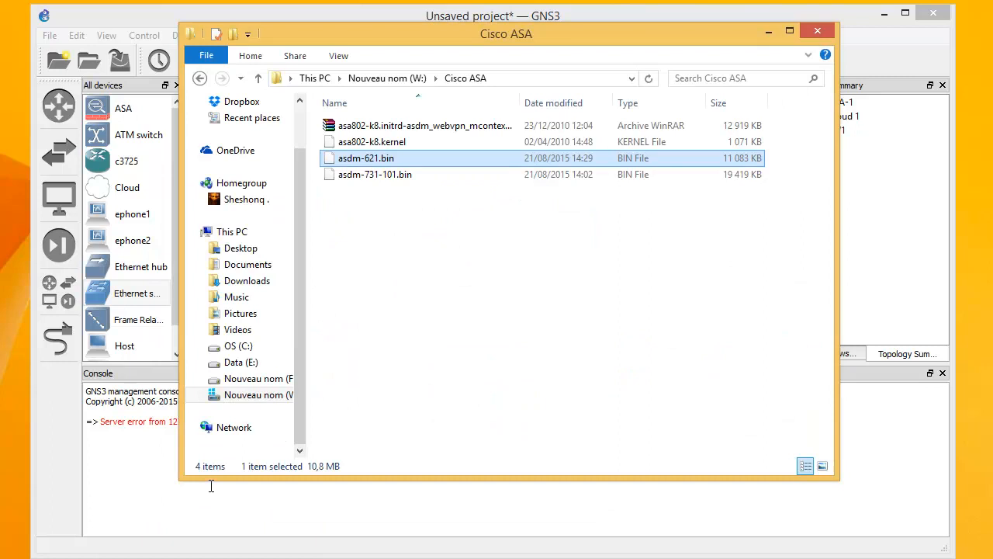
pyautogui.rightClick(367, 164)
pyautogui.click(399, 375)
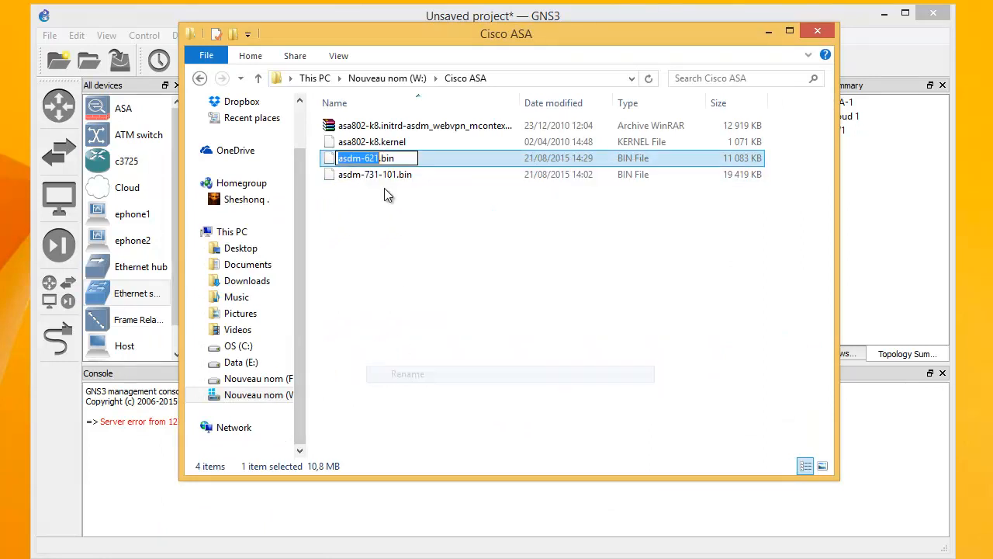
pyautogui.rightClick(363, 161)
pyautogui.click(395, 211)
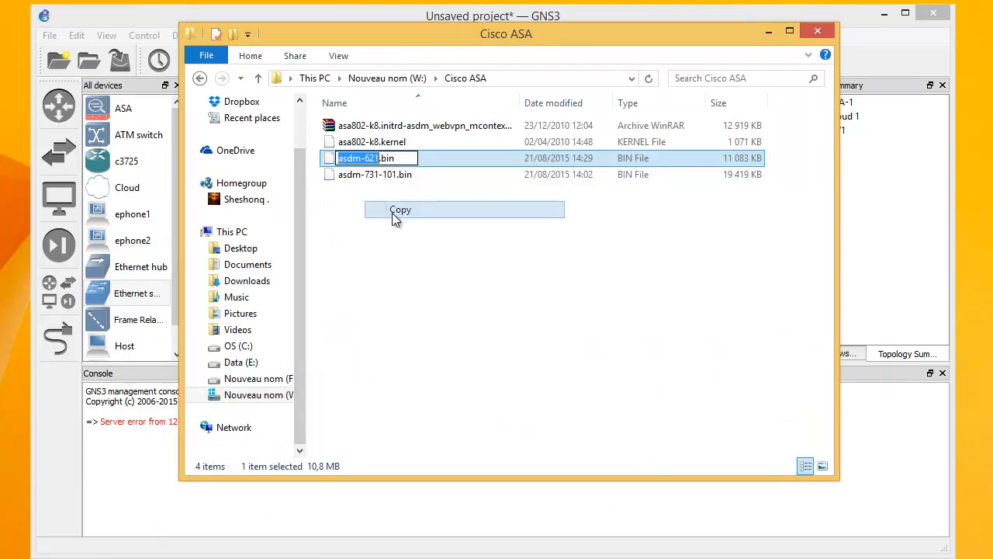
pyautogui.click(767, 31)
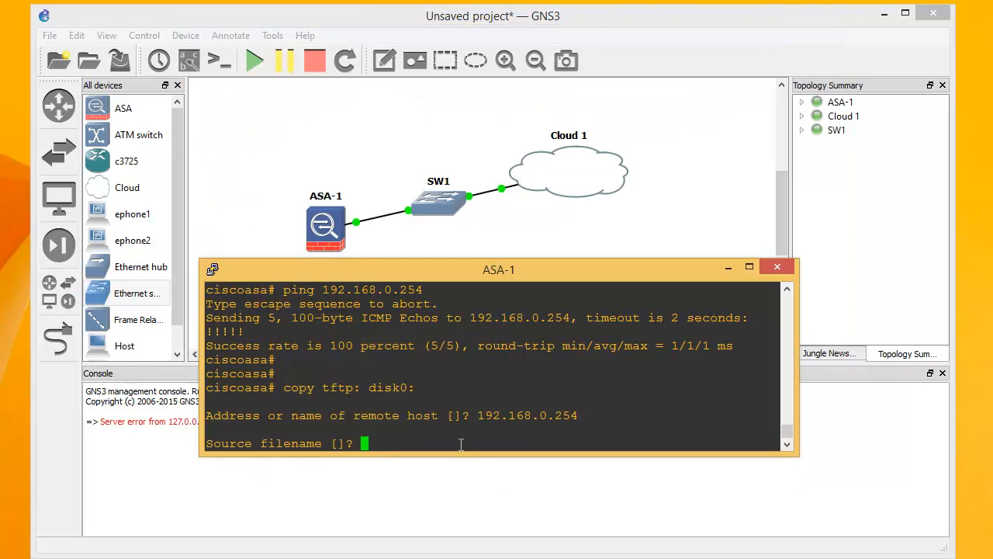
pyautogui.rightClick(385, 443)
# Complete the source filename as asdm-621.bin and move the Tftpd32 server window aside
pyautogui.write('.bin')
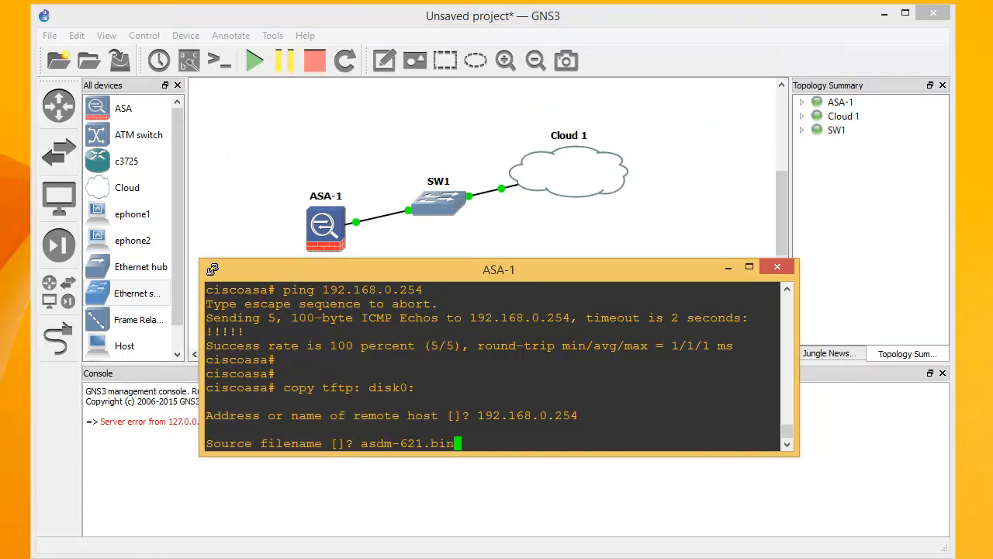
pyautogui.hotkey('alt', 'Tab')
pyautogui.moveTo(434, 222); pyautogui.dragTo(548, 89)
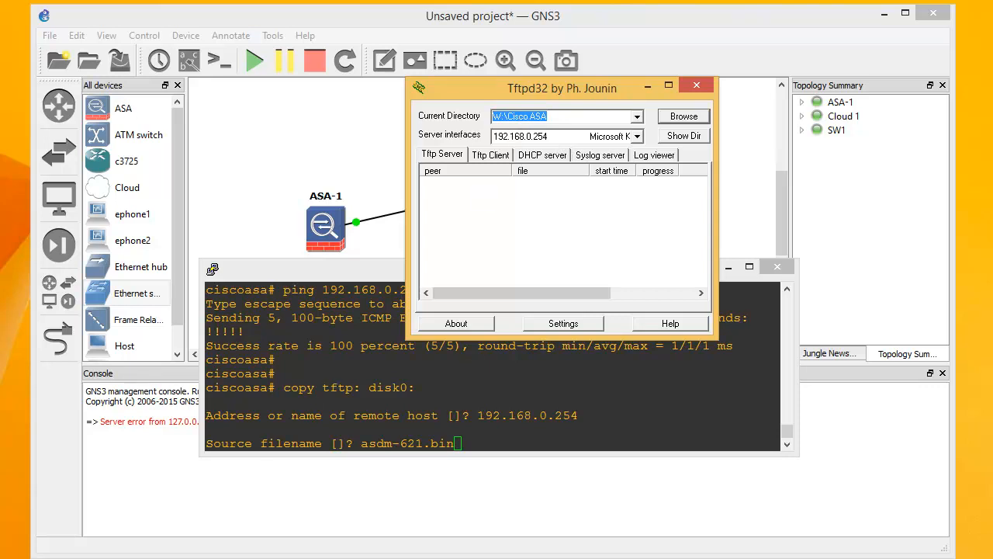
# Accept asdm-621.bin as source and default destination, transferring 11348300 bytes to disk0
pyautogui.hotkey('alt', 'Tab')
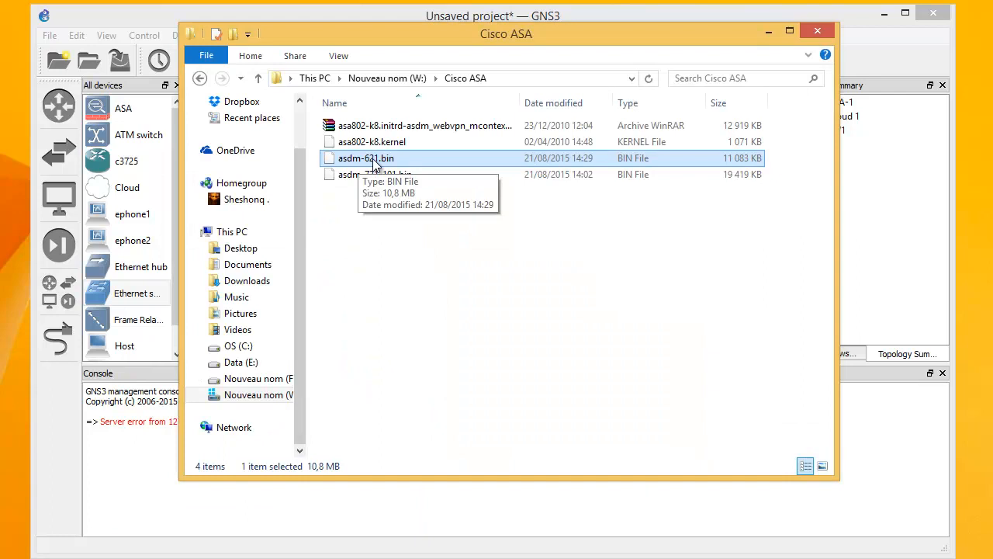
pyautogui.click(769, 35)
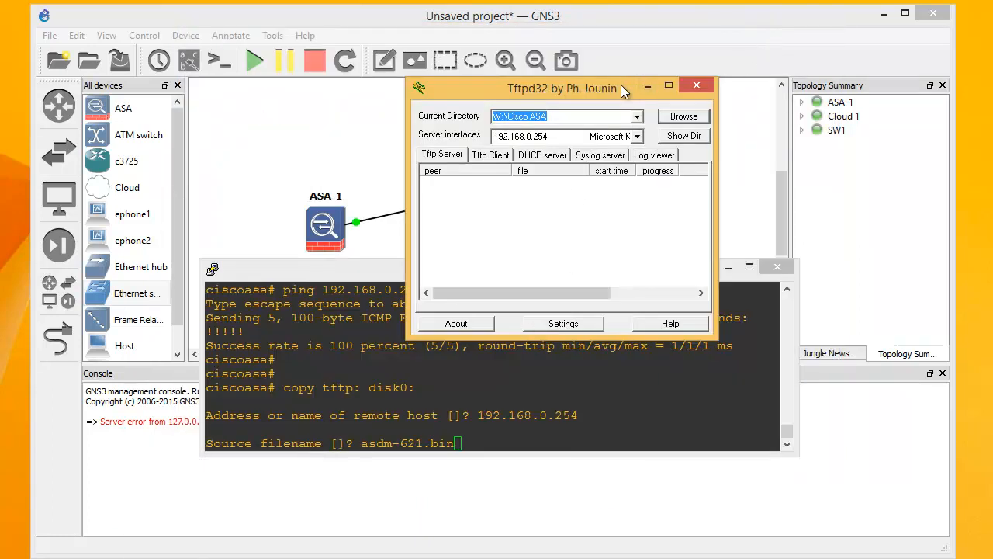
pyautogui.moveTo(621, 85); pyautogui.dragTo(635, 78)
pyautogui.click(480, 442)
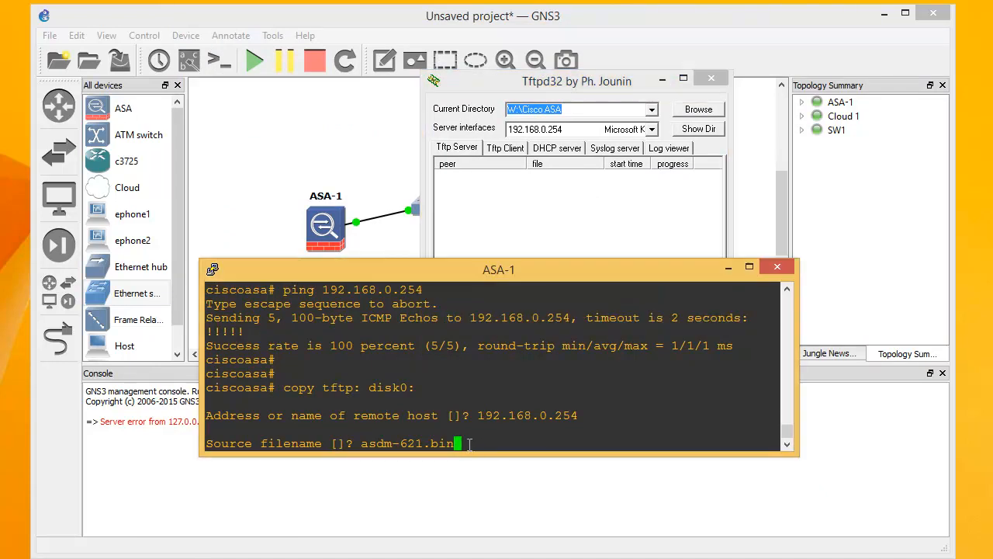
pyautogui.press('Return')
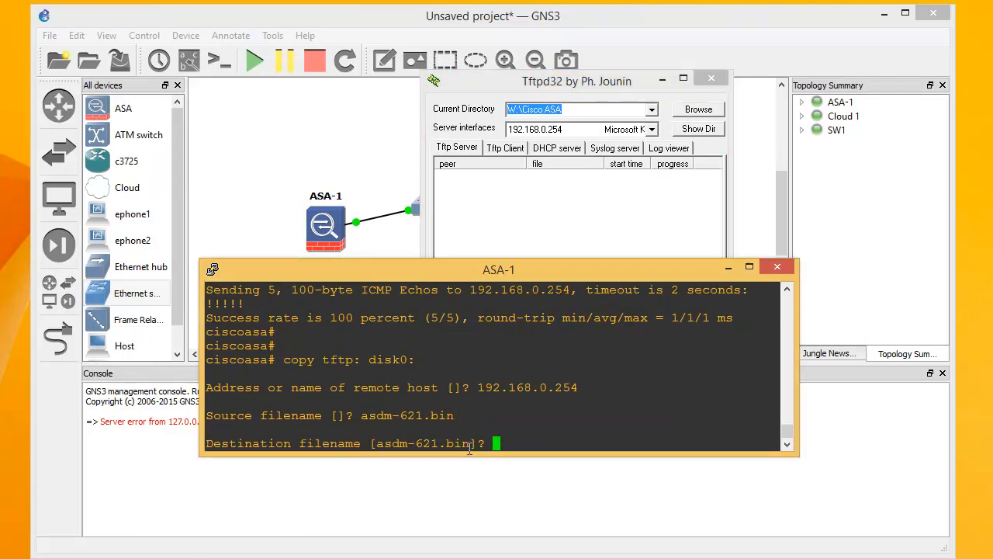
pyautogui.press('Return')
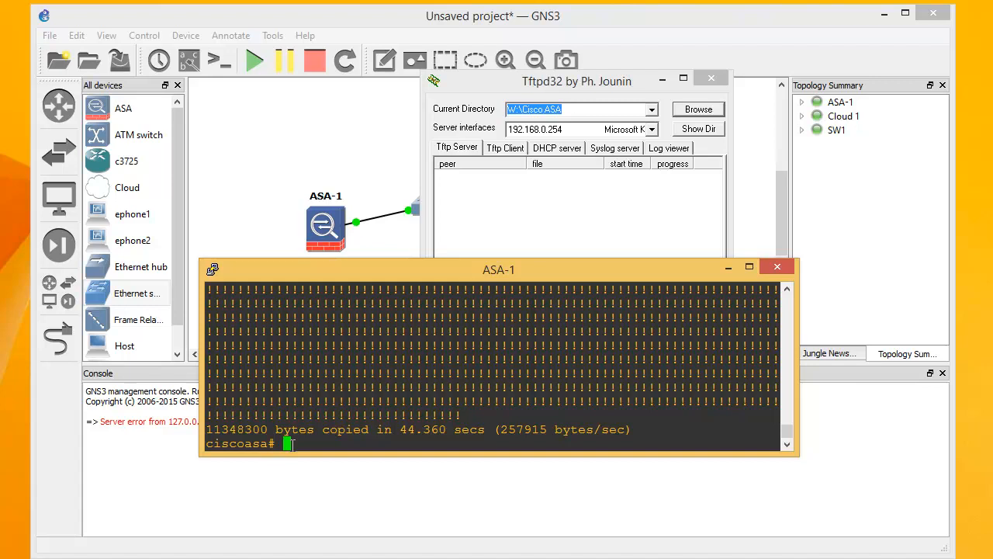
pyautogui.press('Return')
pyautogui.press('Return')
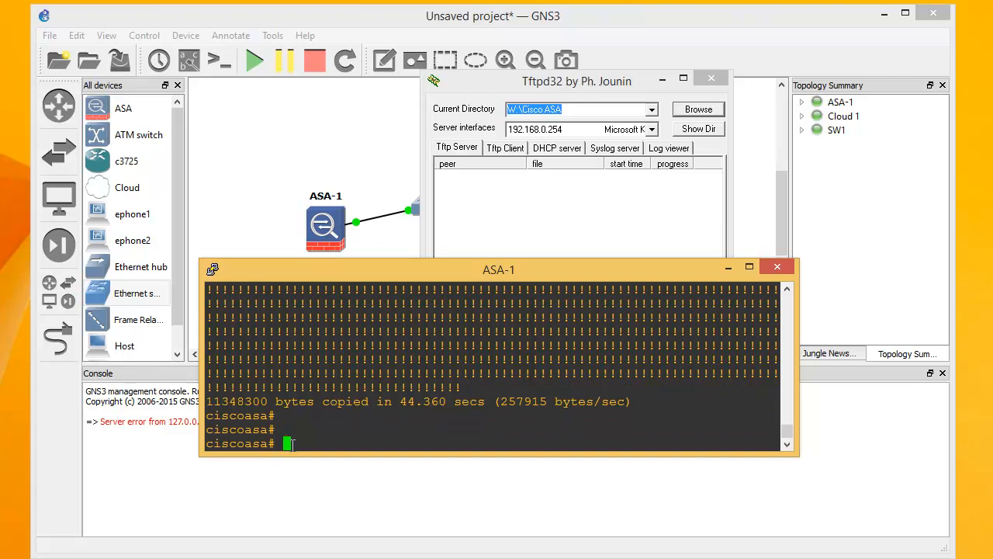
# Enter global configuration mode with conf terminal
pyautogui.write('conf ter')
pyautogui.press('Tab')
pyautogui.press('Return')
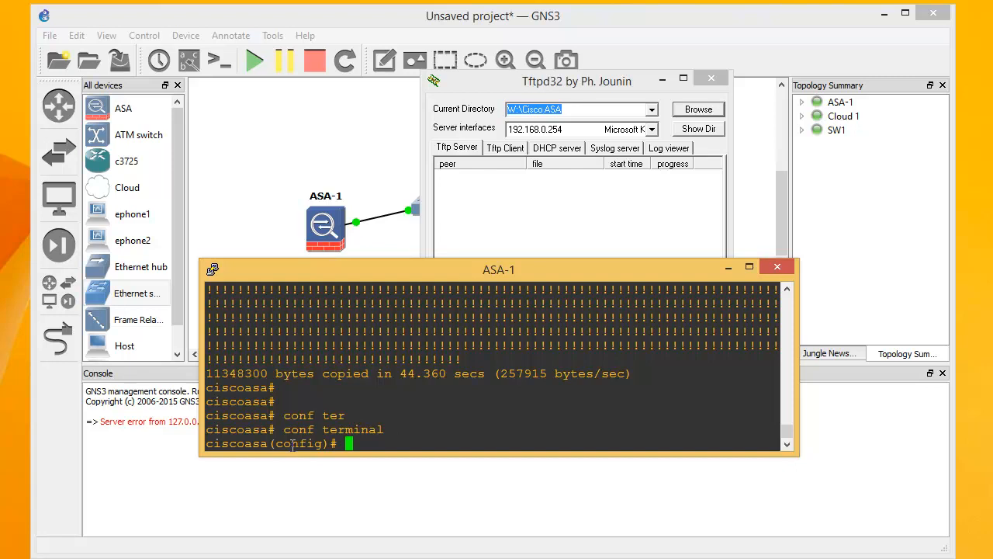
# Turn on the ASA's HTTP server with http server enable
pyautogui.write('http server en')
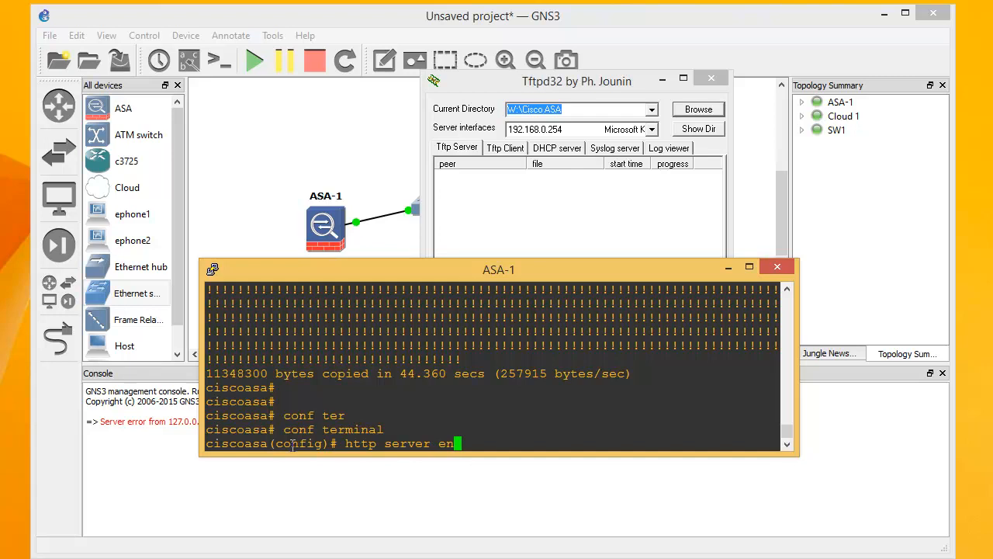
pyautogui.press('Tab')
pyautogui.press('Return')
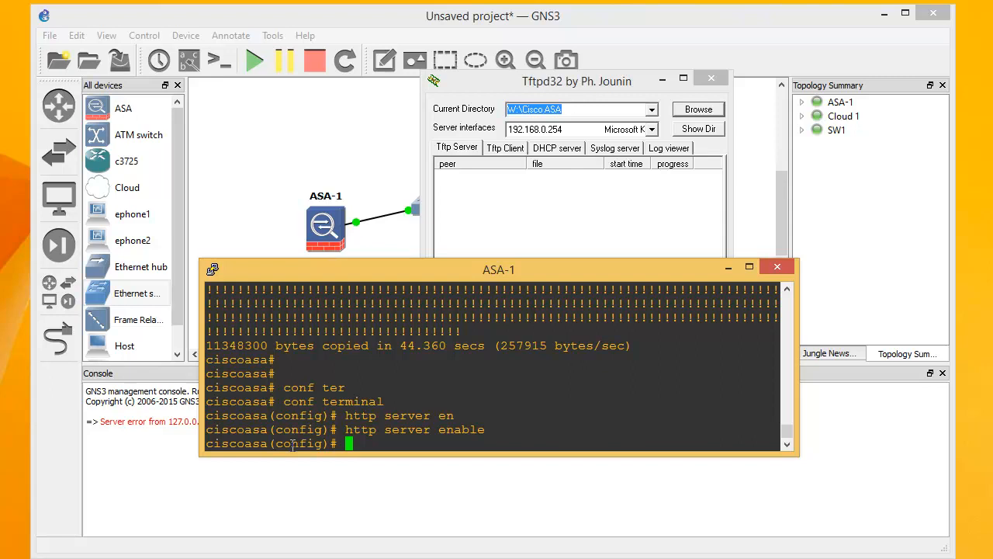
# Allow HTTP access from 0.0.0.0 0.0.0.0 on the exterieur interface
pyautogui.write('http 0.0..')
pyautogui.press('BackSpace')
pyautogui.write('0.0 0.0.0.0')
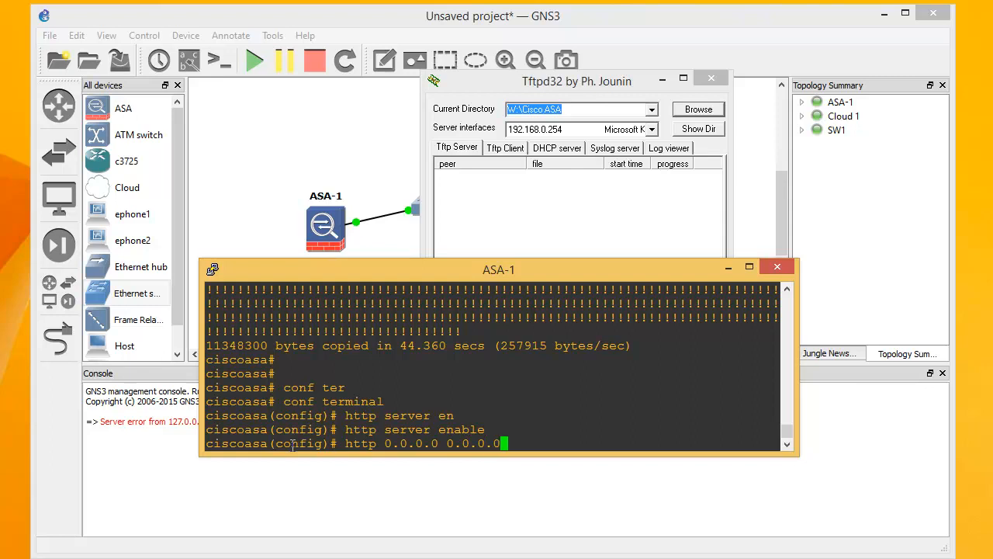
pyautogui.write(' exterieur')
pyautogui.press('Return')
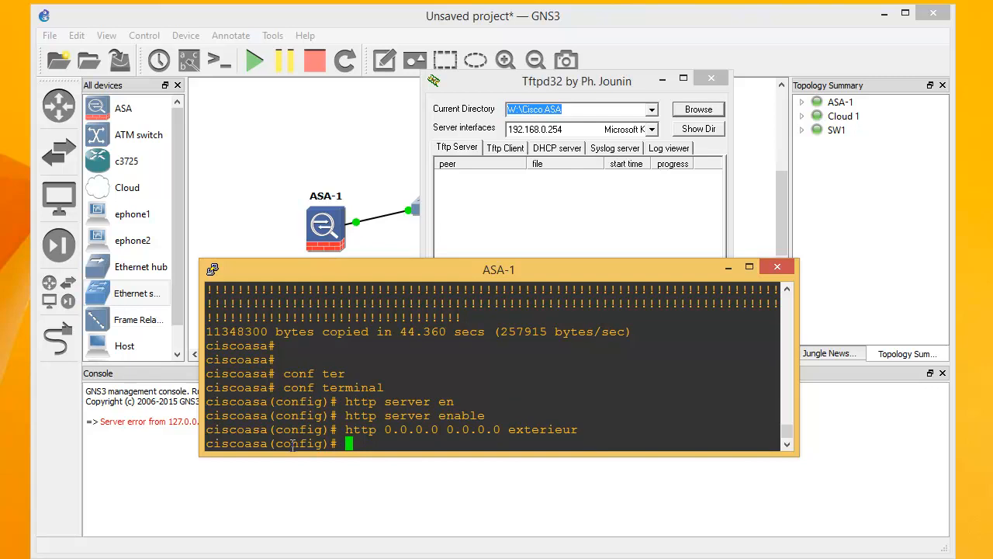
pyautogui.hotkey('alt', 'Tab')
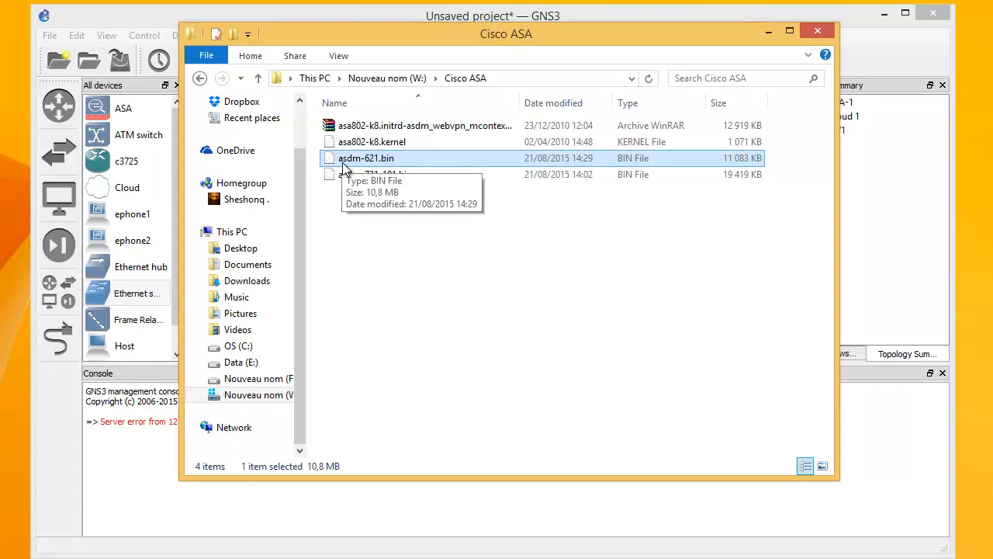
# Point ASDM to the copied image with asdm image disk0:asdm-621.bin
pyautogui.click(772, 33)
pyautogui.write('asdm ')
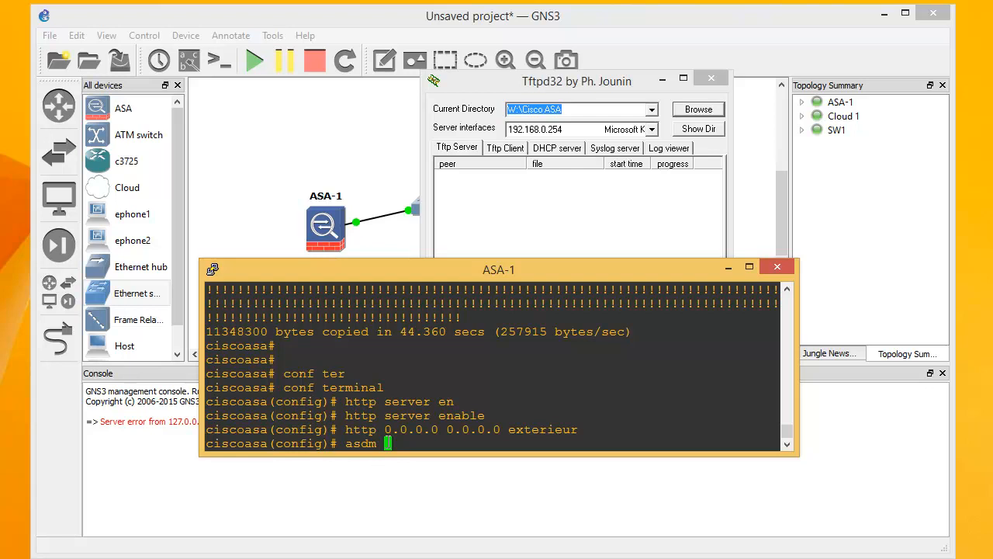
pyautogui.write('image disk0')
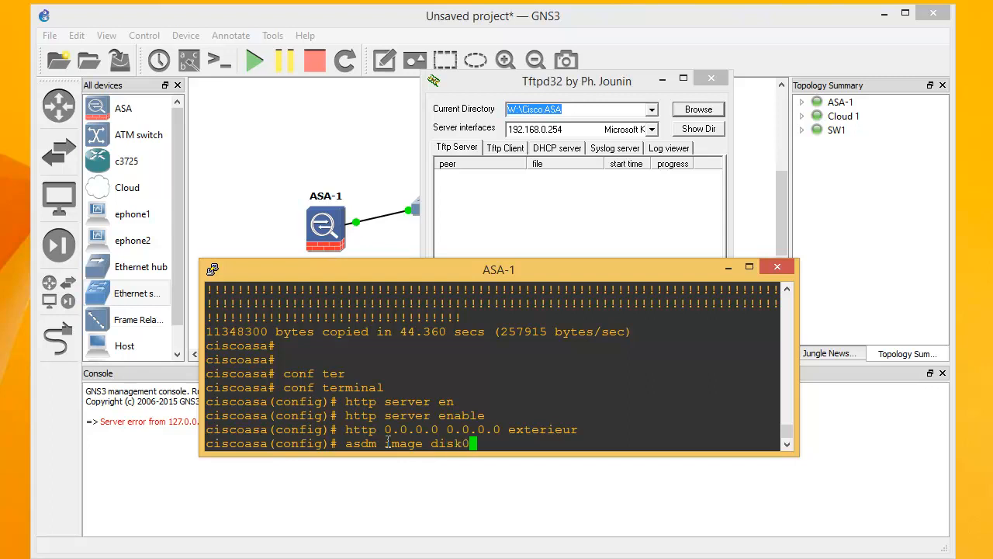
pyautogui.write(':asdm-621.bin')
pyautogui.press('Return')
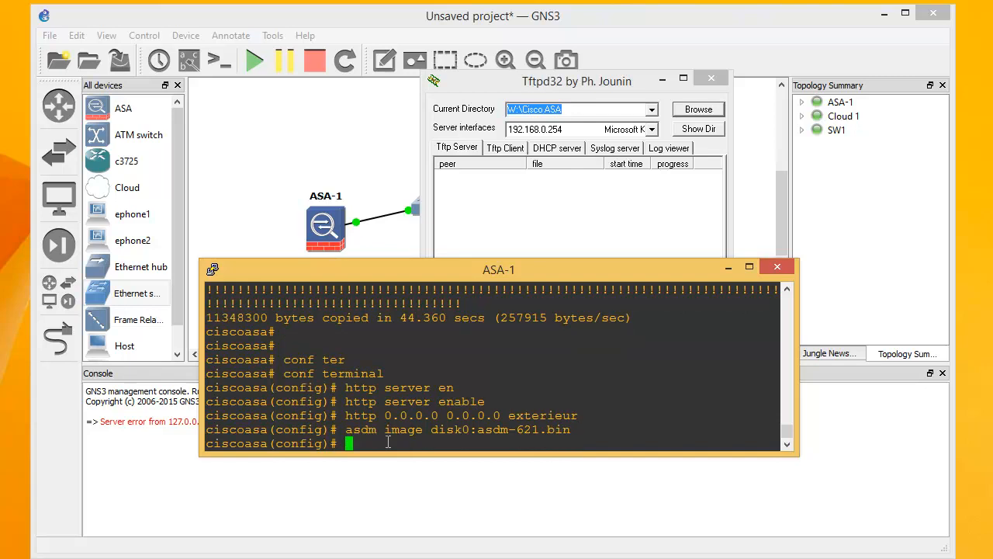
# Enter configuration of interface ethernet 0/1
pyautogui.write('int')
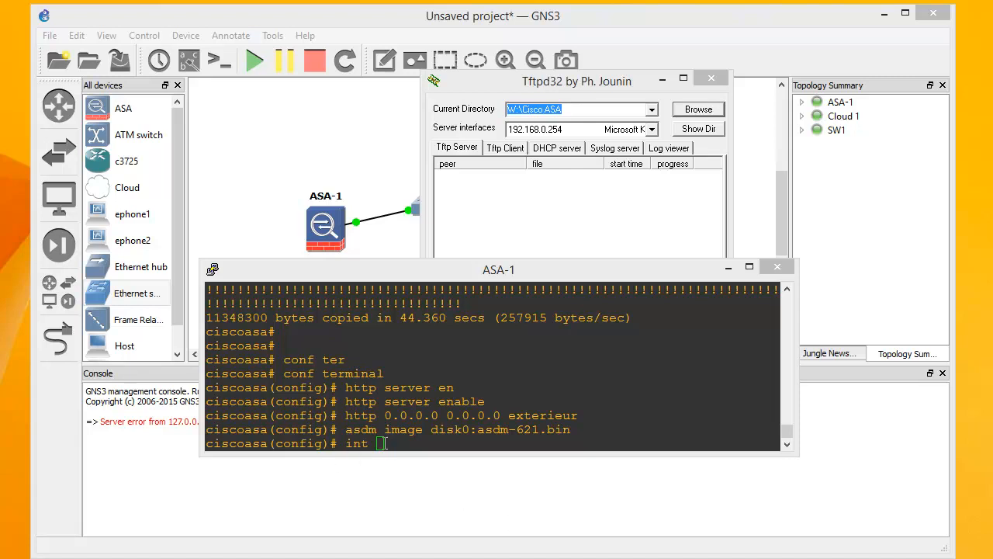
pyautogui.click(401, 448)
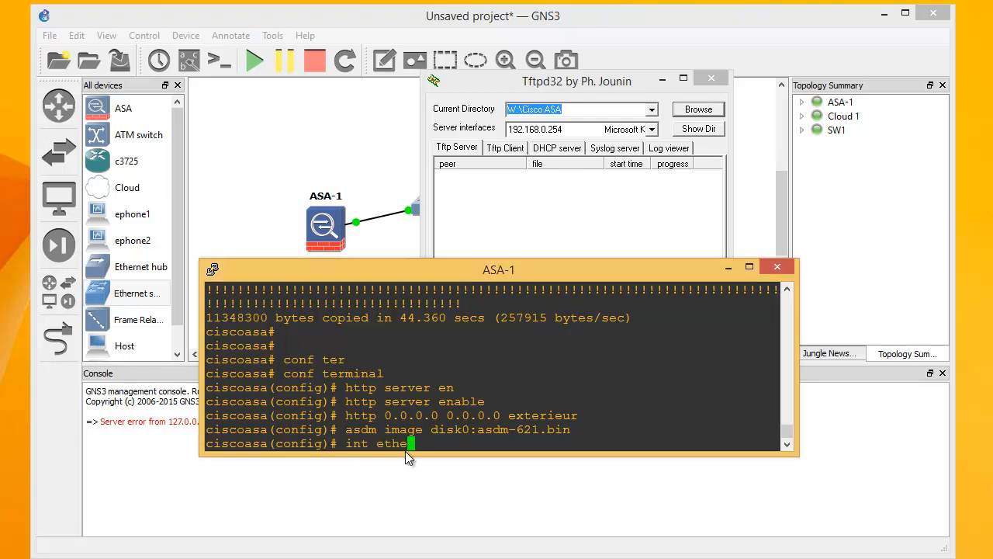
pyautogui.write('int ethe')
pyautogui.press('Tab')
pyautogui.write('0/1')
pyautogui.press('Return')
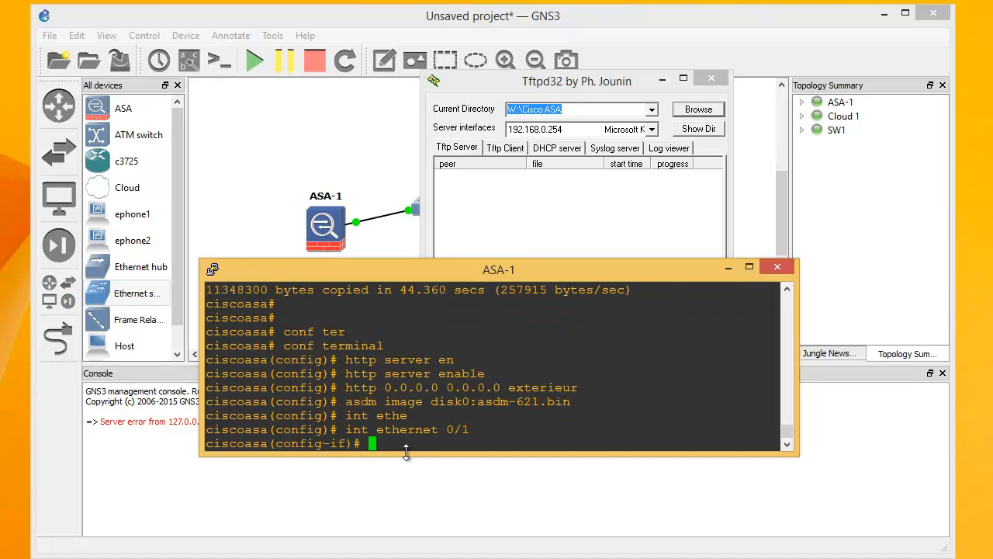
# Create a local user account with its password
pyautogui.write('username')
pyautogui.write('bechir pass')
pyautogui.press('Tab')
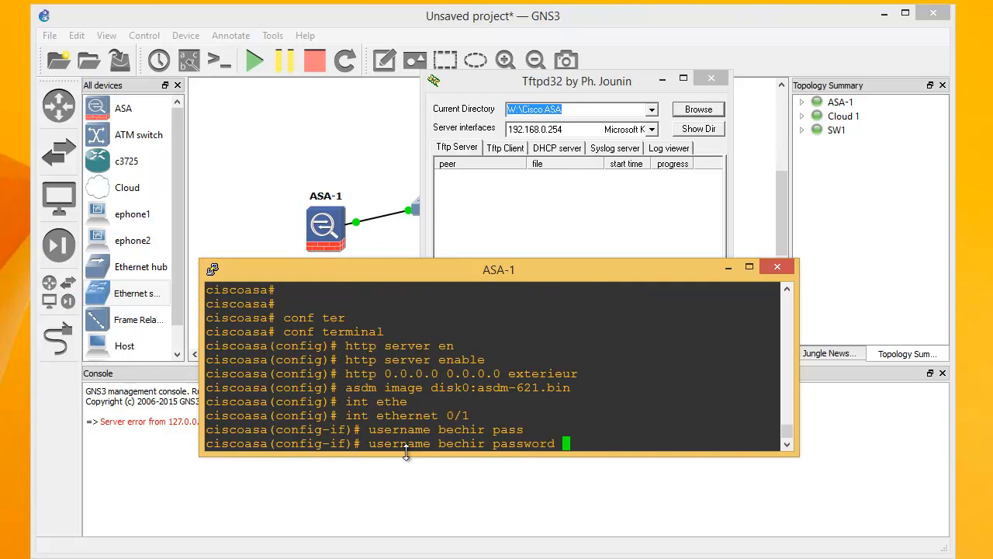
pyautogui.write('cisco')
pyautogui.press('Return')
# Leave configuration mode and select the old device address in the browser's URL bar
pyautogui.write('exit')
pyautogui.press('Return')
pyautogui.press('Return')
pyautogui.press('Return')
pyautogui.press('Return')
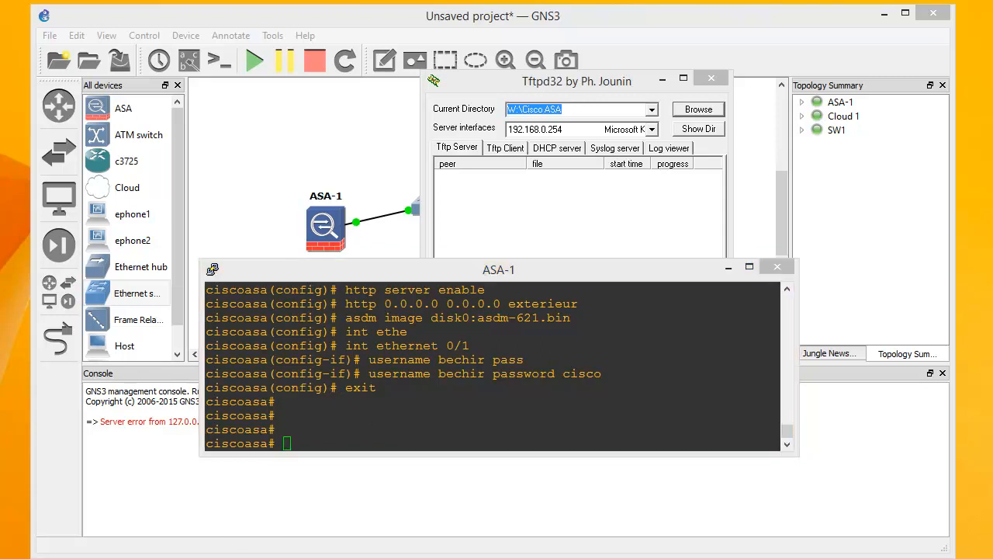
pyautogui.hotkey('alt', 'Tab')
pyautogui.moveTo(205, 72); pyautogui.dragTo(281, 68)
pyautogui.write('192.168.')
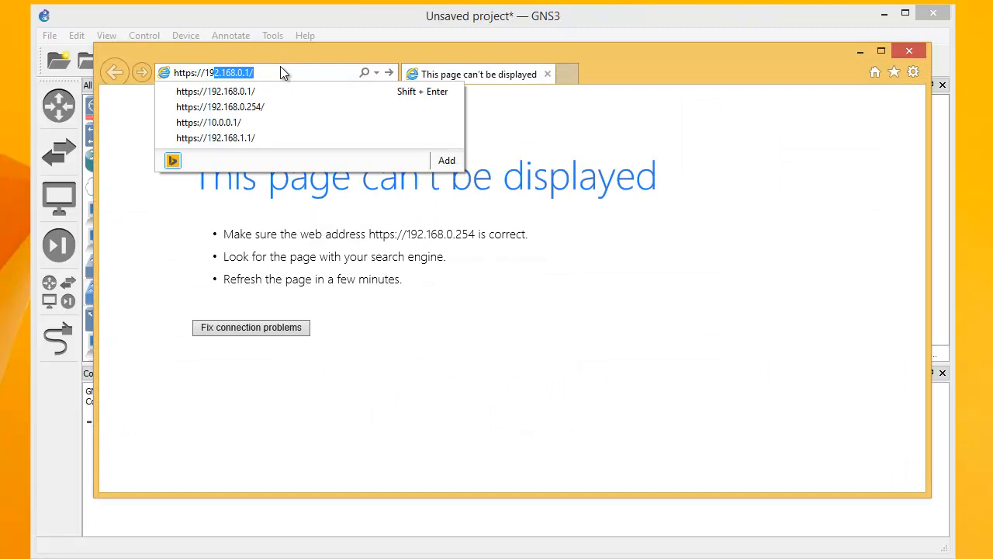
pyautogui.write('0.1')
pyautogui.write('/')
pyautogui.press('Return')
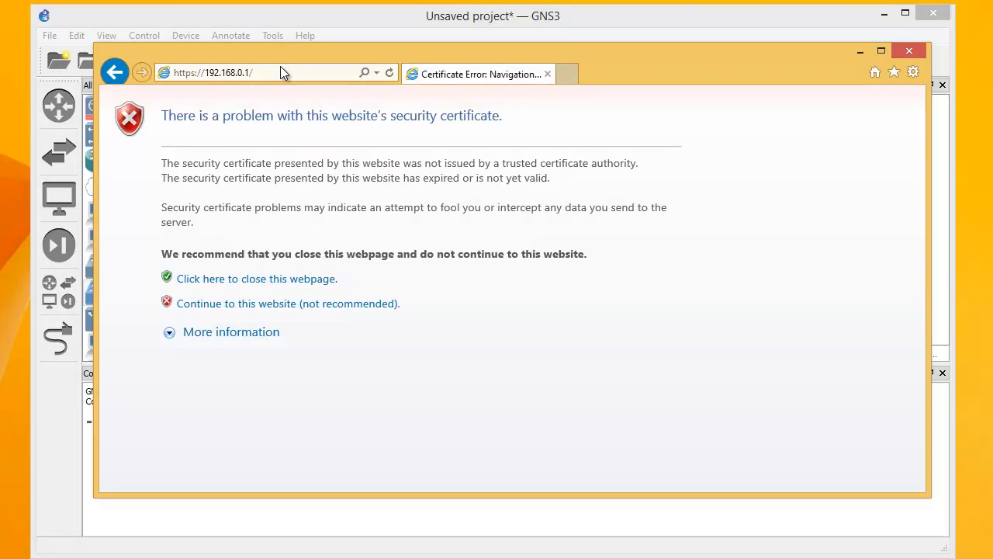
pyautogui.click(261, 309)
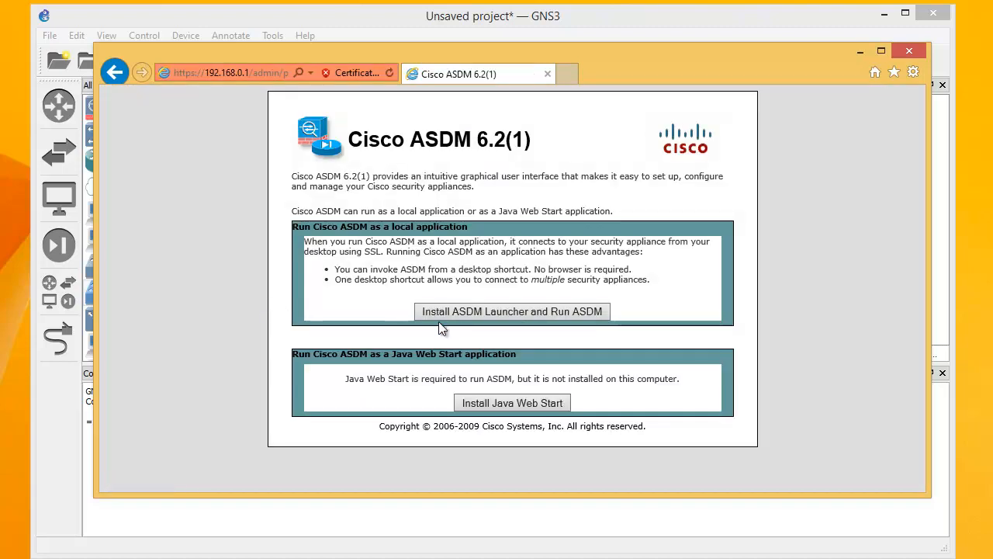
# Choose 'Install ASDM Launcher and Run ASDM' and sign in with the ASA's username and password
pyautogui.click(503, 311)
pyautogui.click(473, 284)
pyautogui.write('bechir')
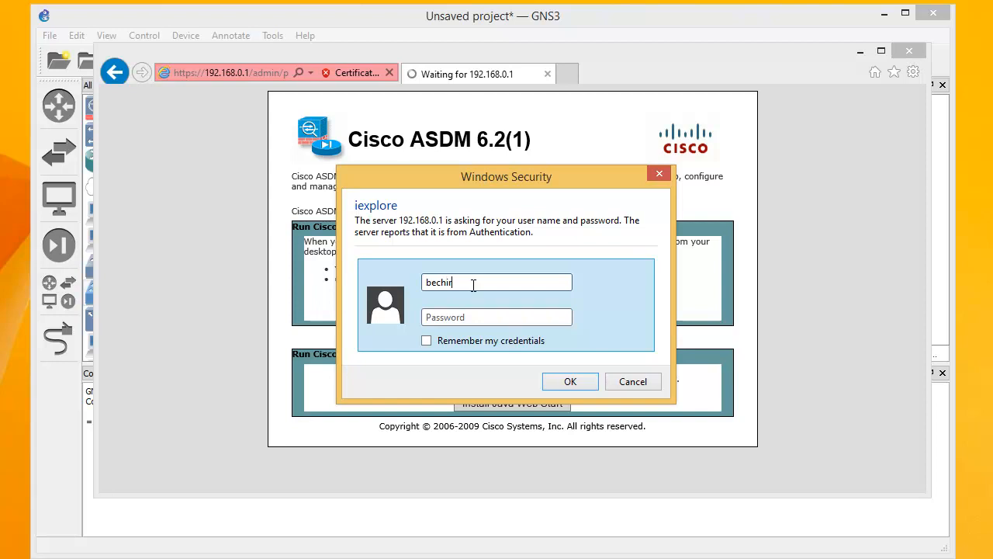
pyautogui.press('Tab')
pyautogui.write('cisco')
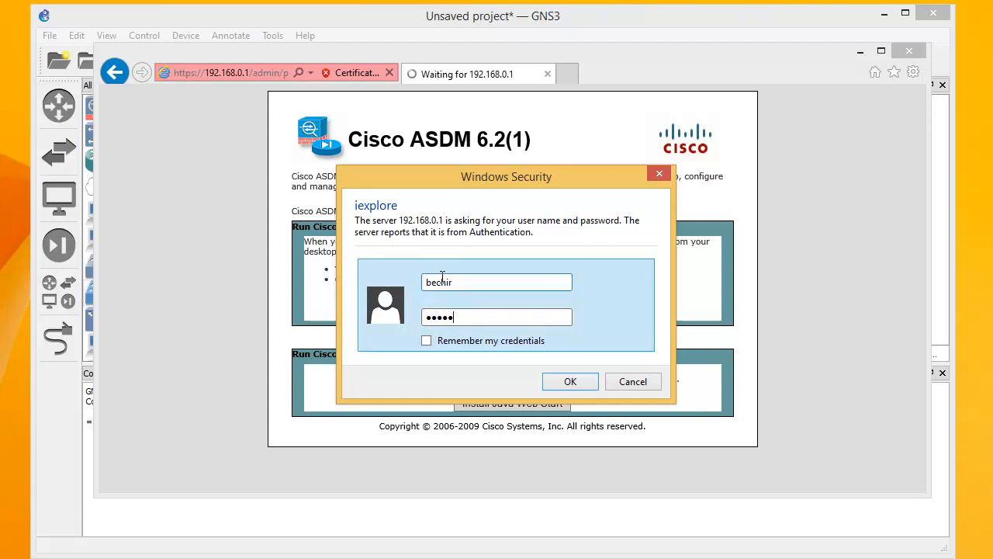
pyautogui.click(566, 383)
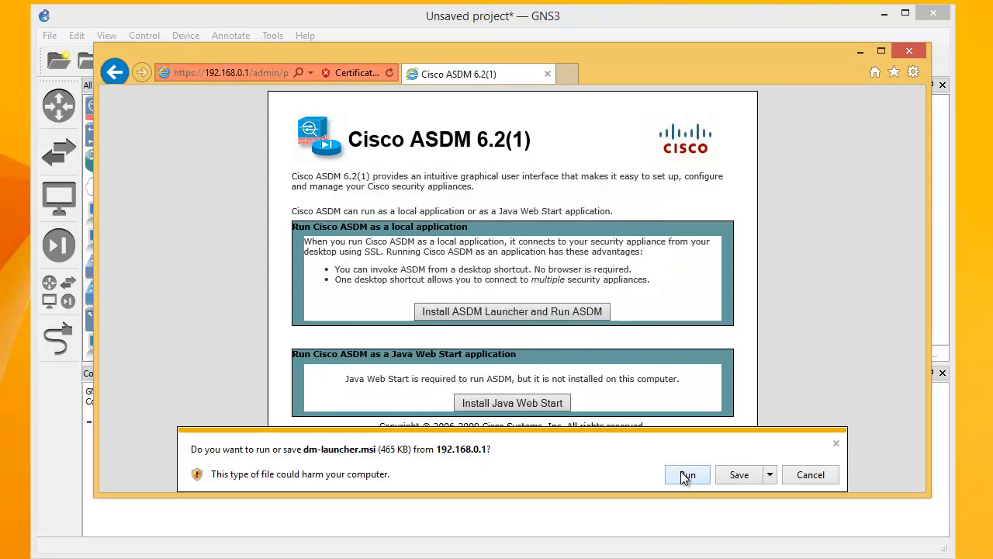
# Run dm-launcher.msi and complete the InstallShield wizard to install the ASDM-IDM Launcher
pyautogui.click(687, 475)
pyautogui.click(697, 475)
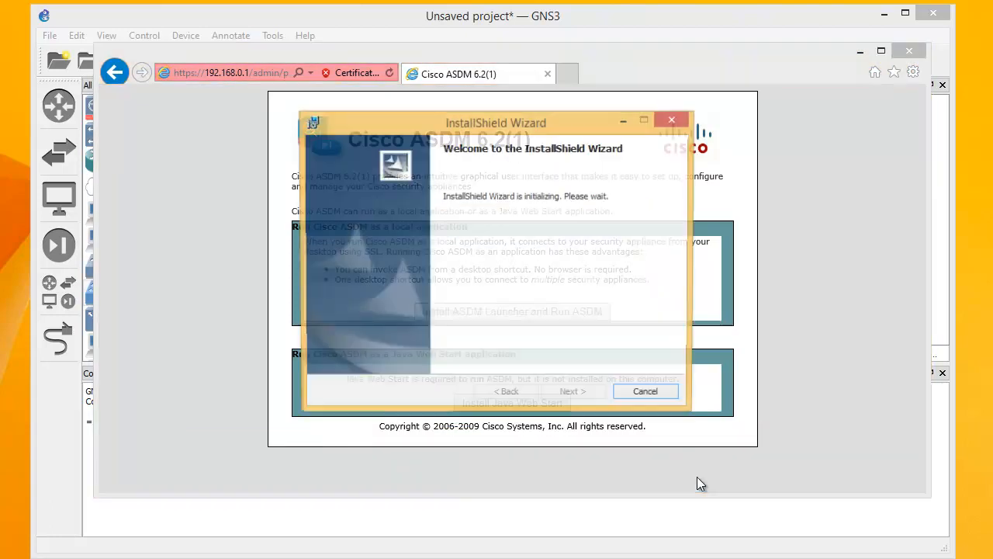
pyautogui.click(587, 397)
pyautogui.click(587, 397)
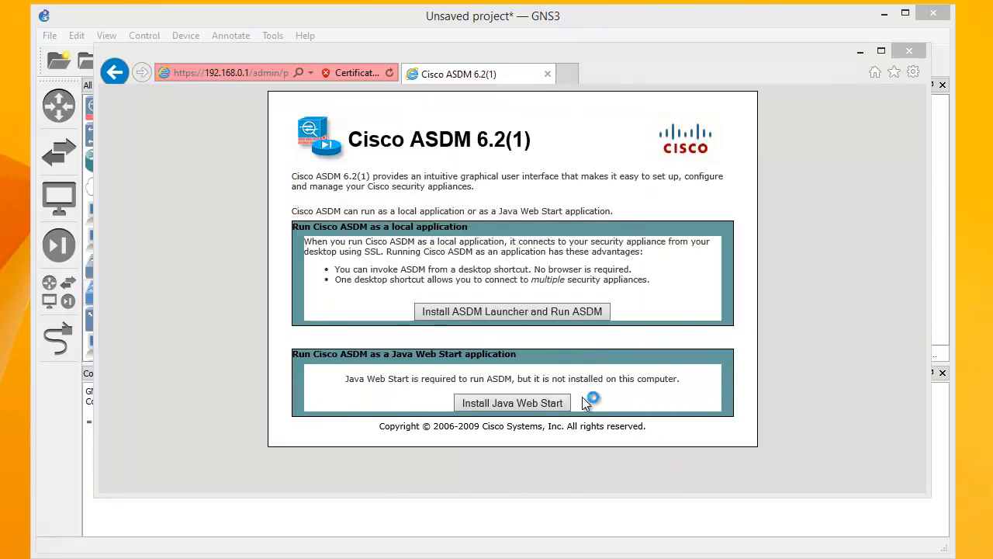
pyautogui.click(570, 400)
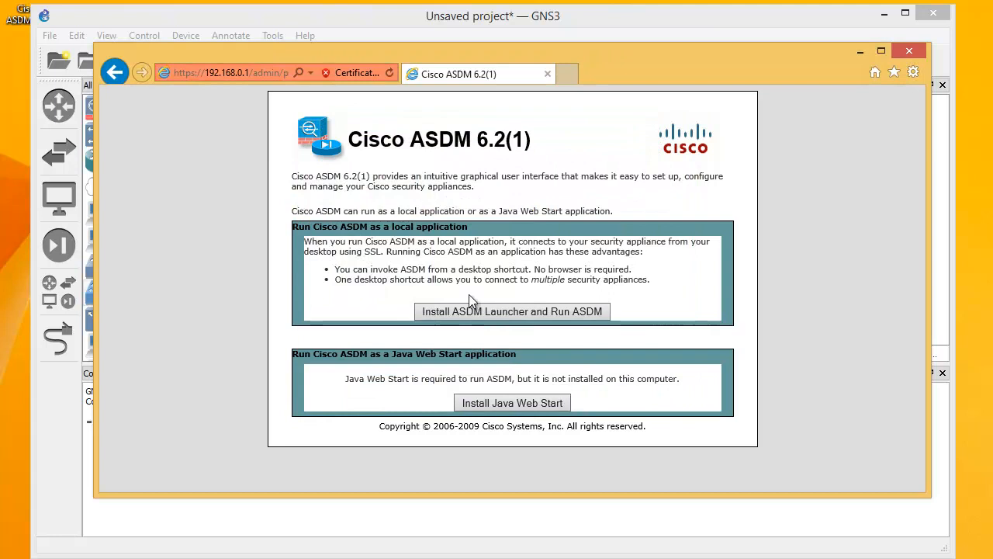
# Start the ASDM-IDM Launcher, connect to 192.168.0.1 with the password, and accept the certificate
pyautogui.click(93, 18)
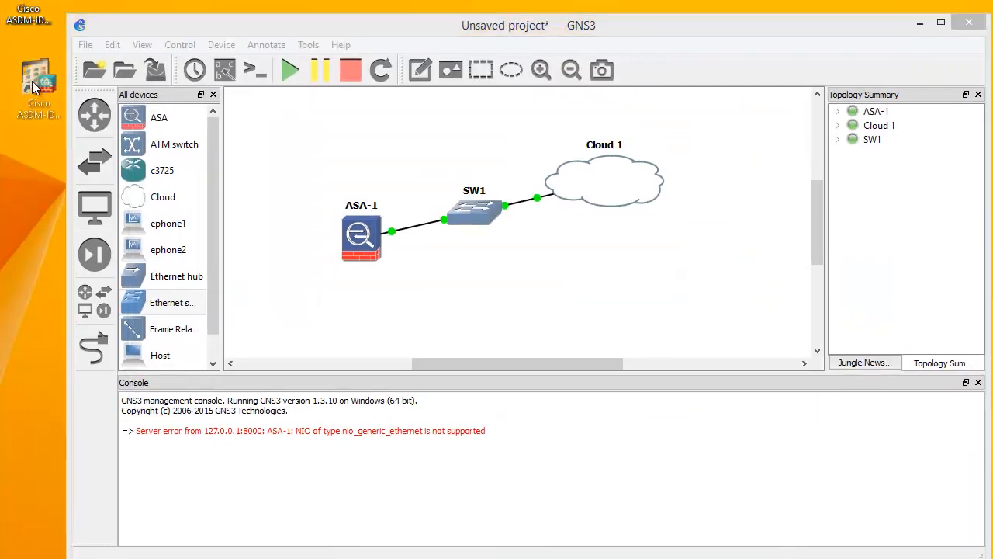
pyautogui.click(22, 109)
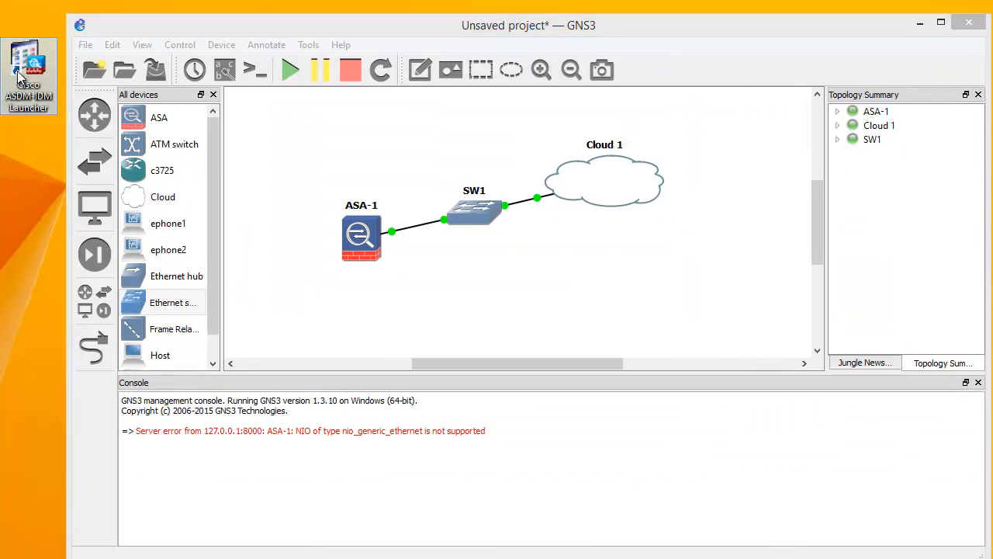
pyautogui.doubleClick(24, 68)
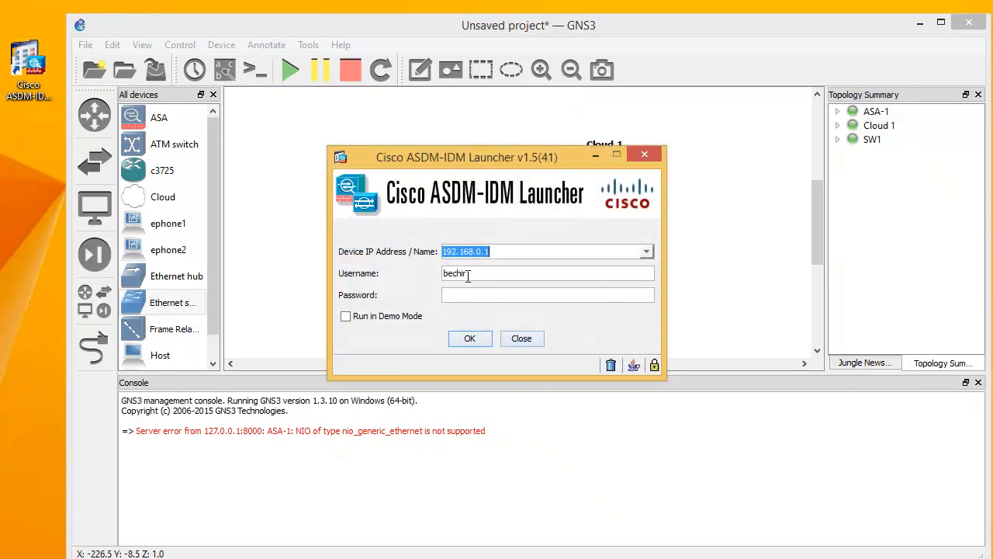
pyautogui.click(459, 293)
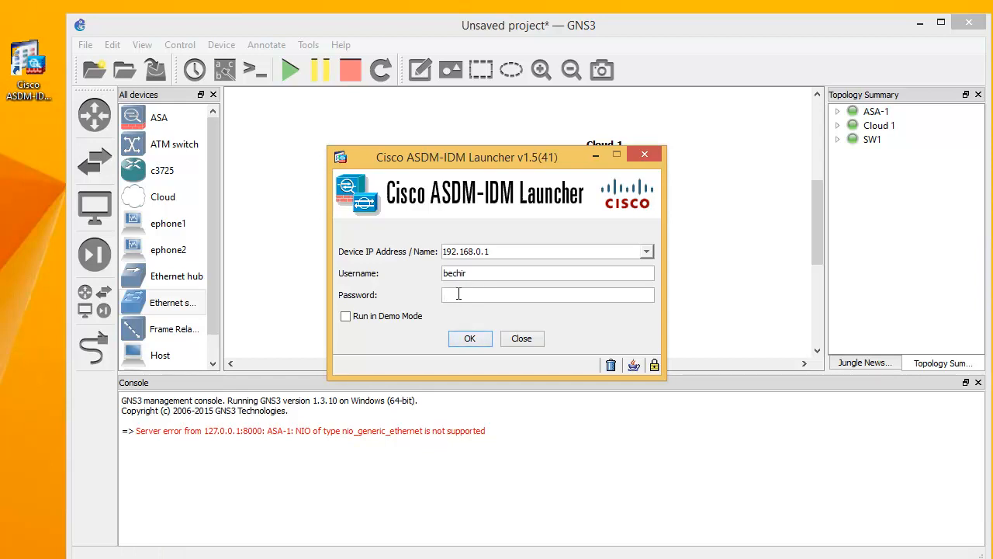
pyautogui.write('cisco')
pyautogui.click(469, 340)
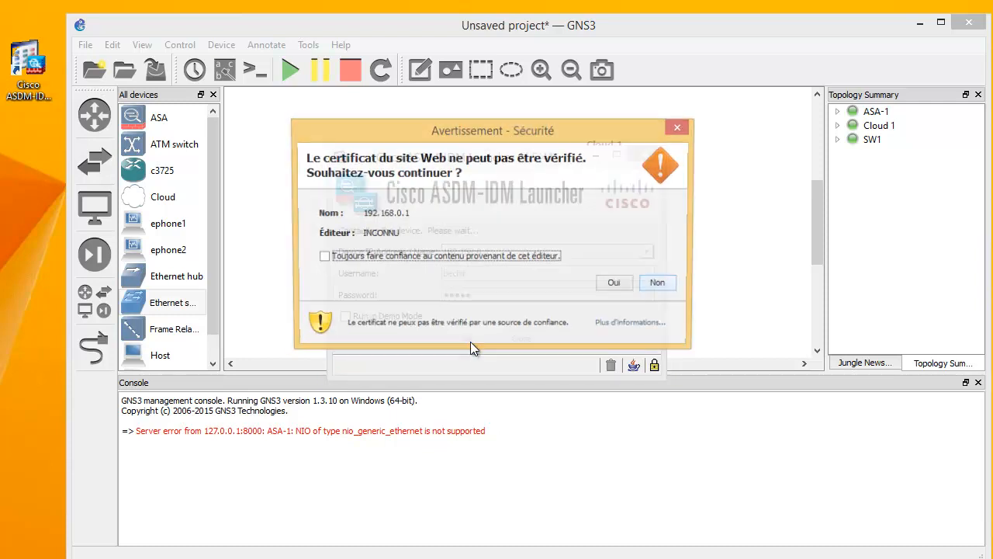
pyautogui.click(616, 285)
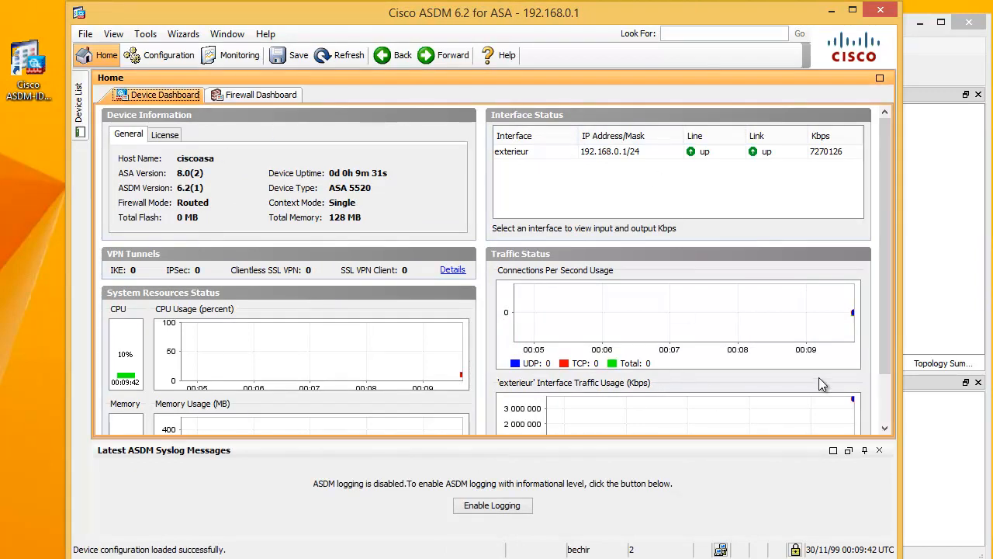
# Look over the ASA's Home dashboard, Wizards, Tools and Help menus, then advance to the recap slide
pyautogui.moveTo(883, 354); pyautogui.dragTo(880, 324)
pyautogui.moveTo(189, 9)
pyautogui.mouseDown()
pyautogui.moveTo(191, 19)
pyautogui.moveTo(183, 14)
pyautogui.mouseUp()
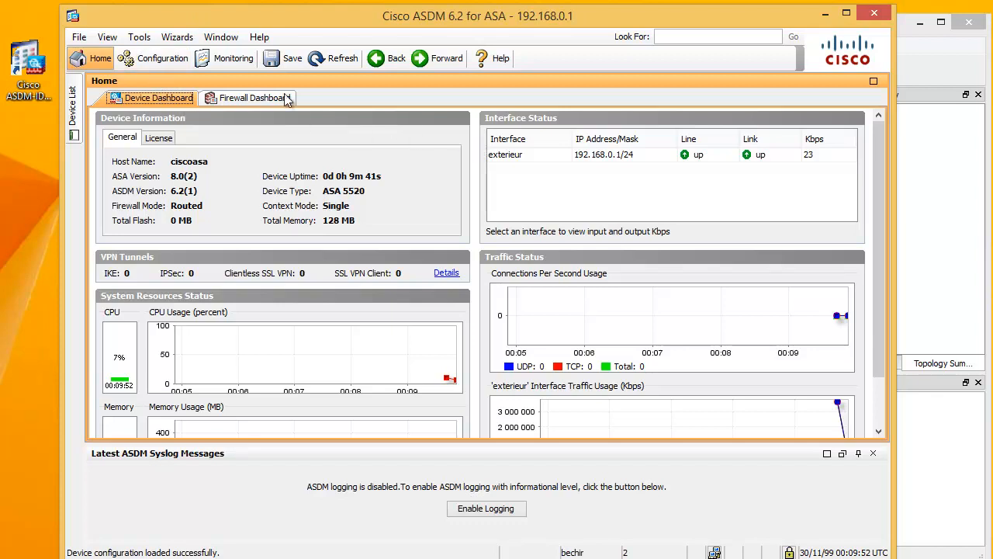
pyautogui.click(176, 38)
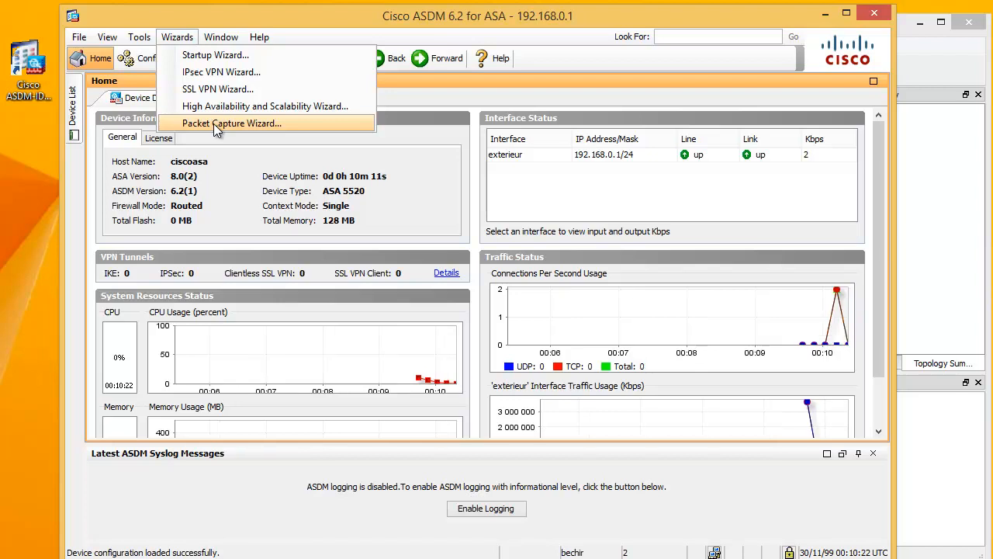
pyautogui.moveTo(140, 39)
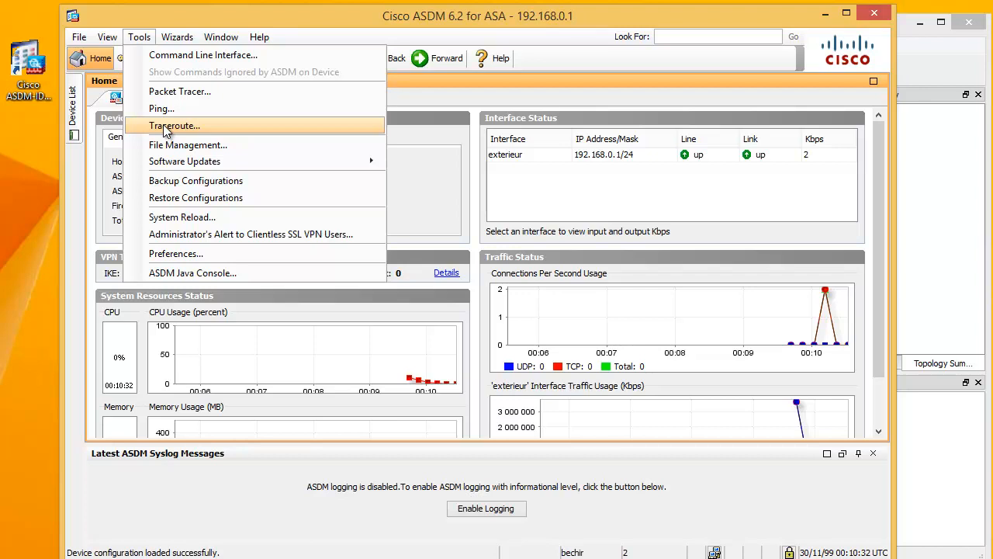
pyautogui.click(259, 36)
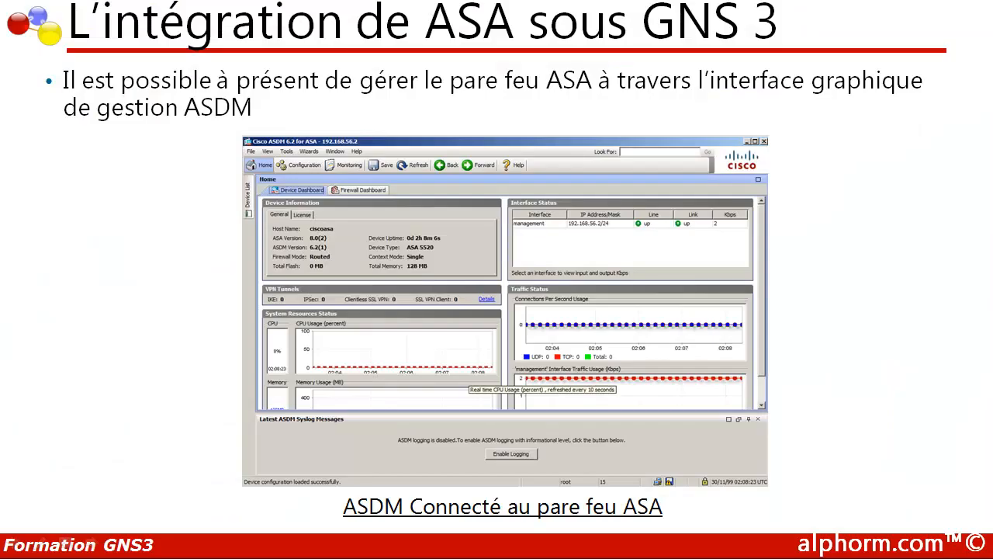
pyautogui.click(398, 255)
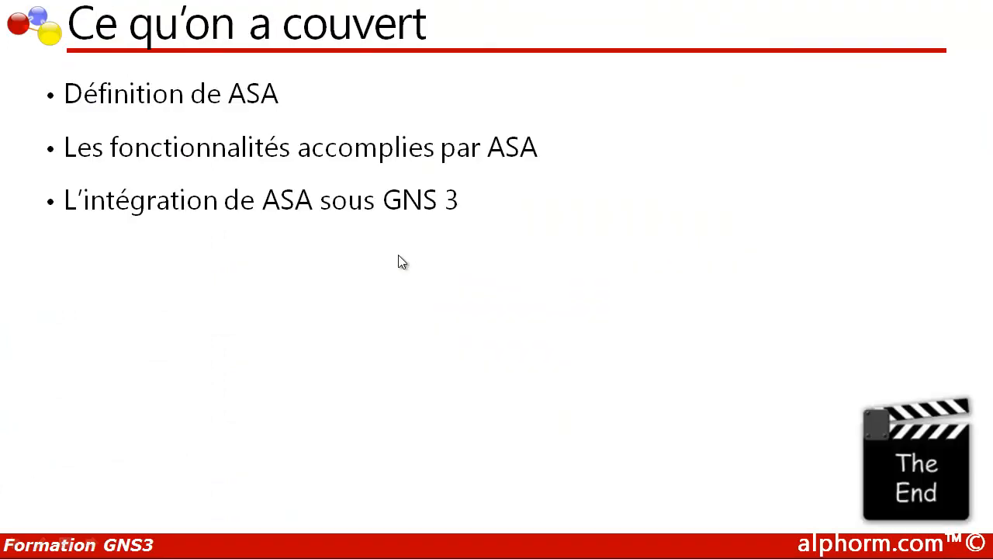